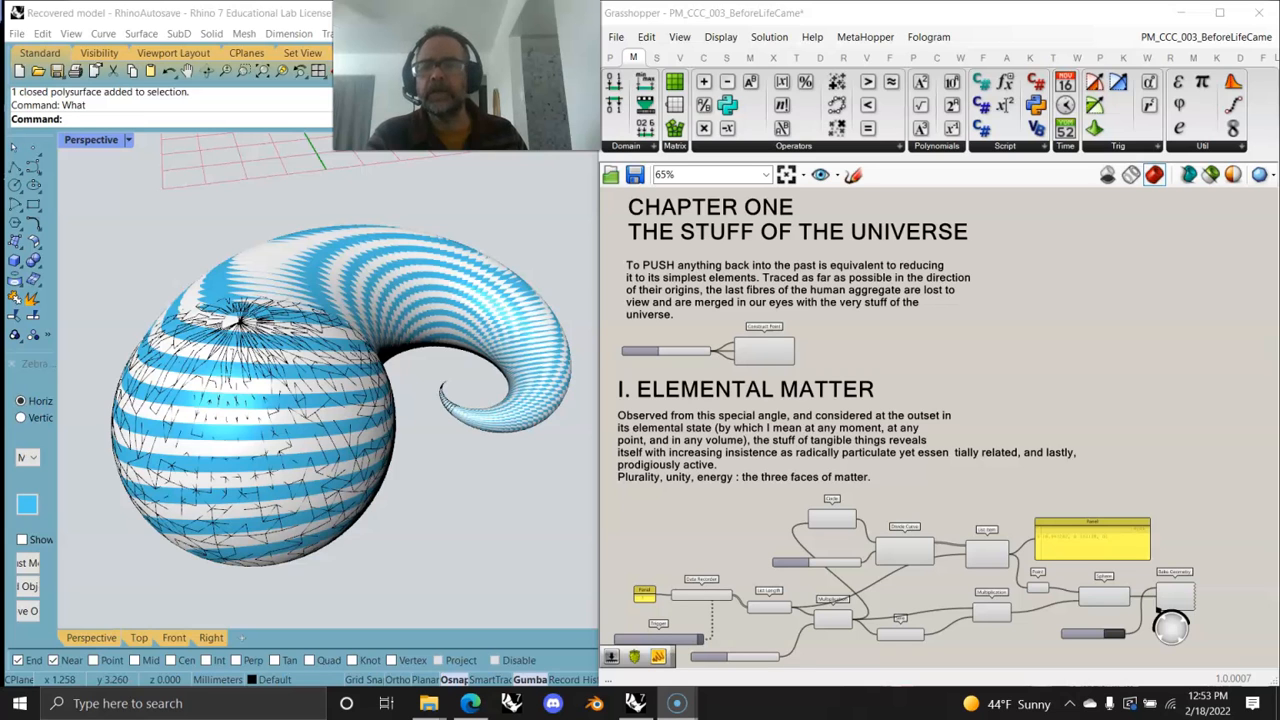
- Inspect the zebra-striped shell model from several angles and close up in the Perspective viewport
right_drag(329, 480, 329, 443)
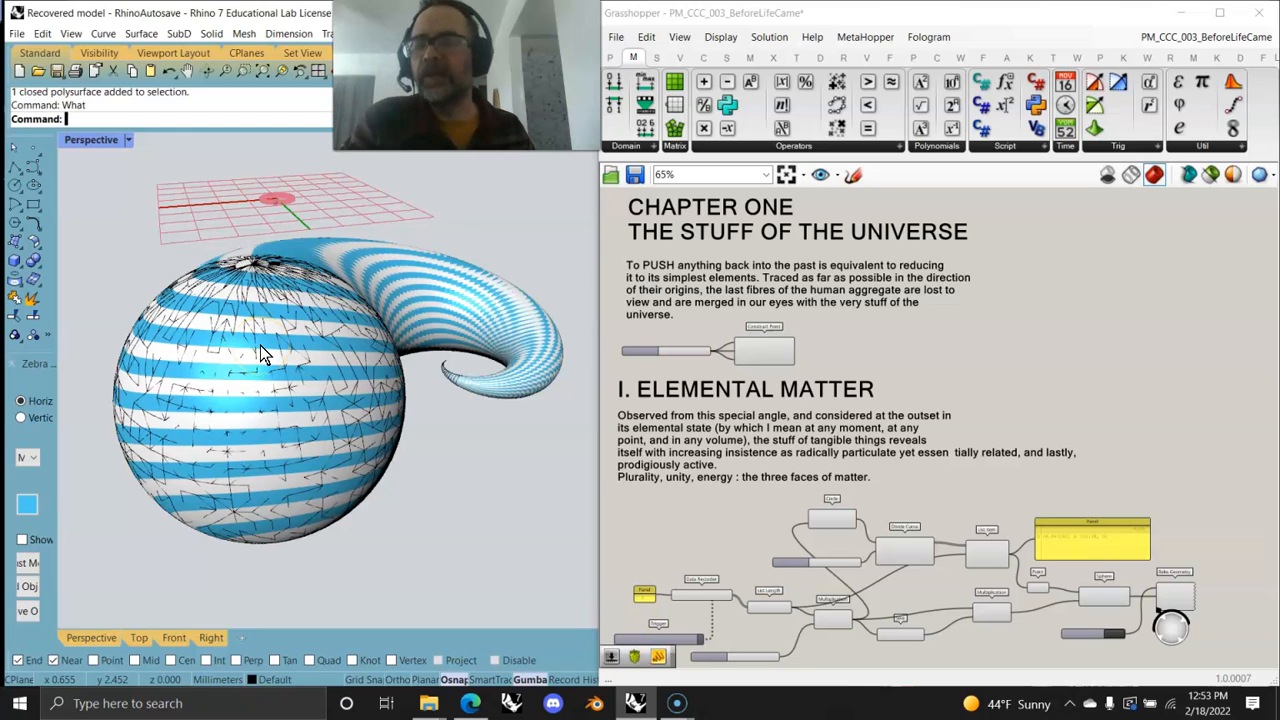
click(284, 355)
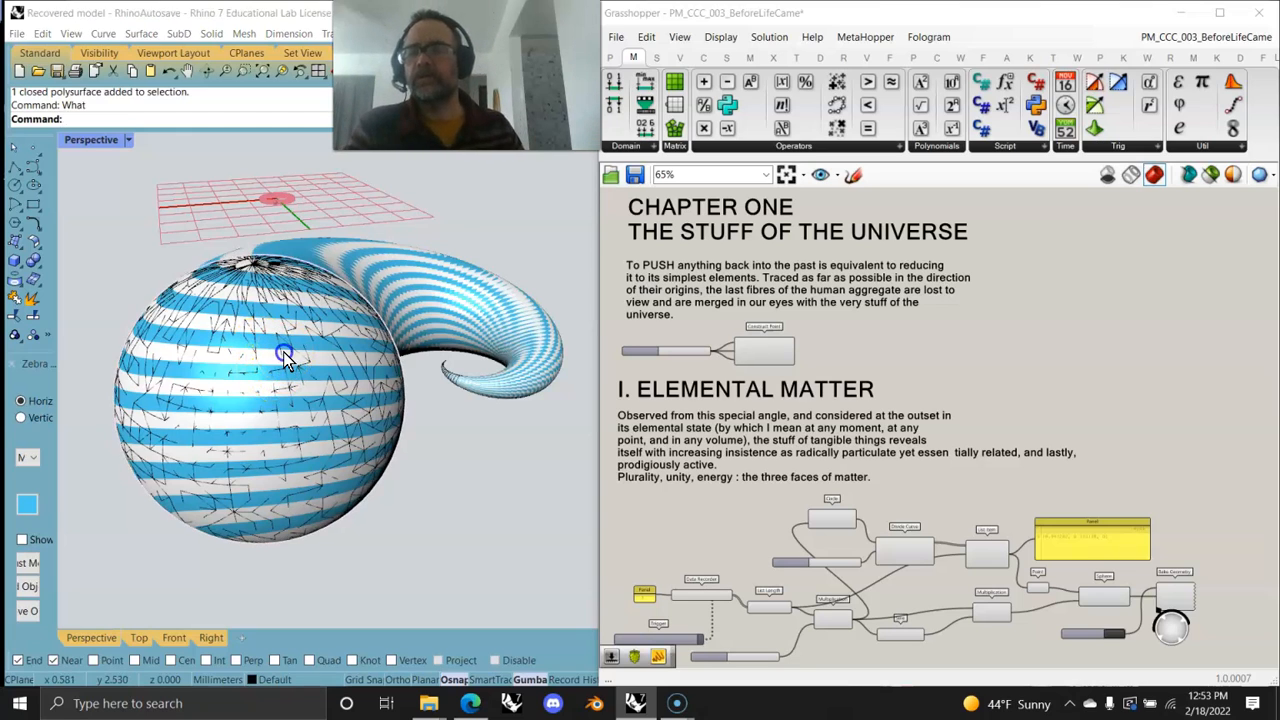
click(499, 501)
mouse_move(448, 444)
right_down()
mouse_move(474, 480)
mouse_move(445, 452)
right_up()
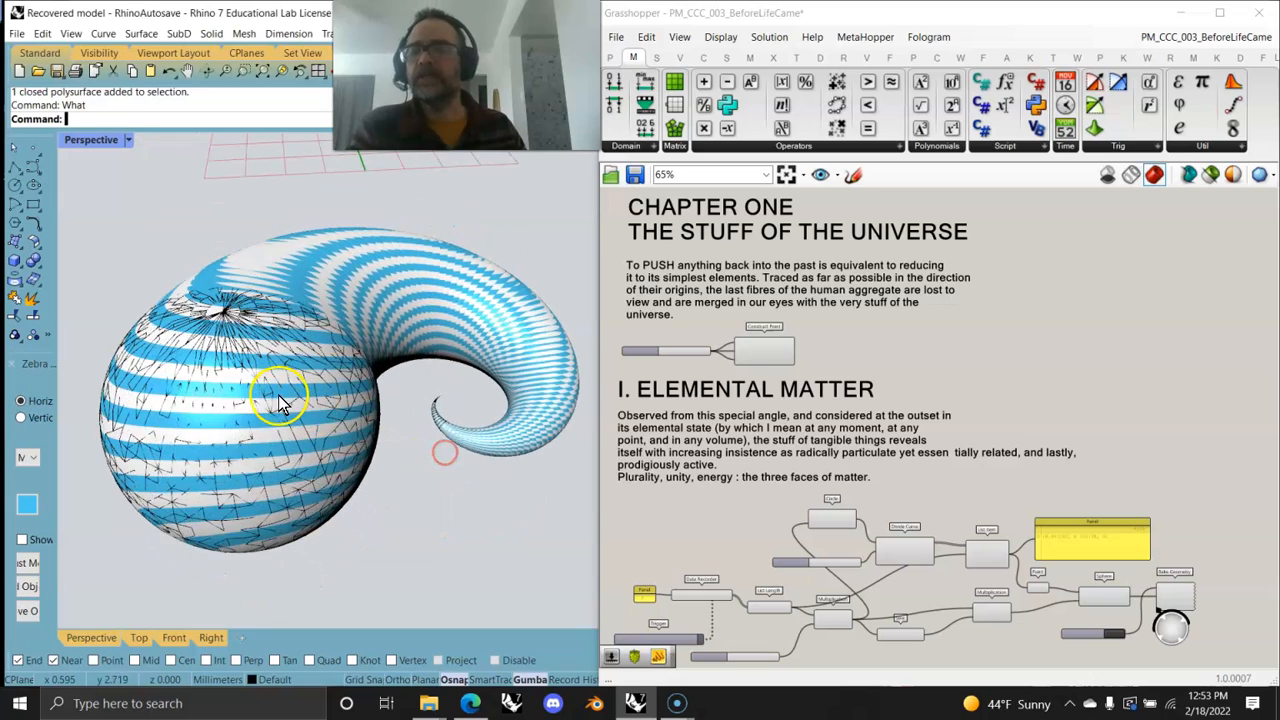
scroll(237, 406, up, 5)
scroll(237, 408, down, 4)
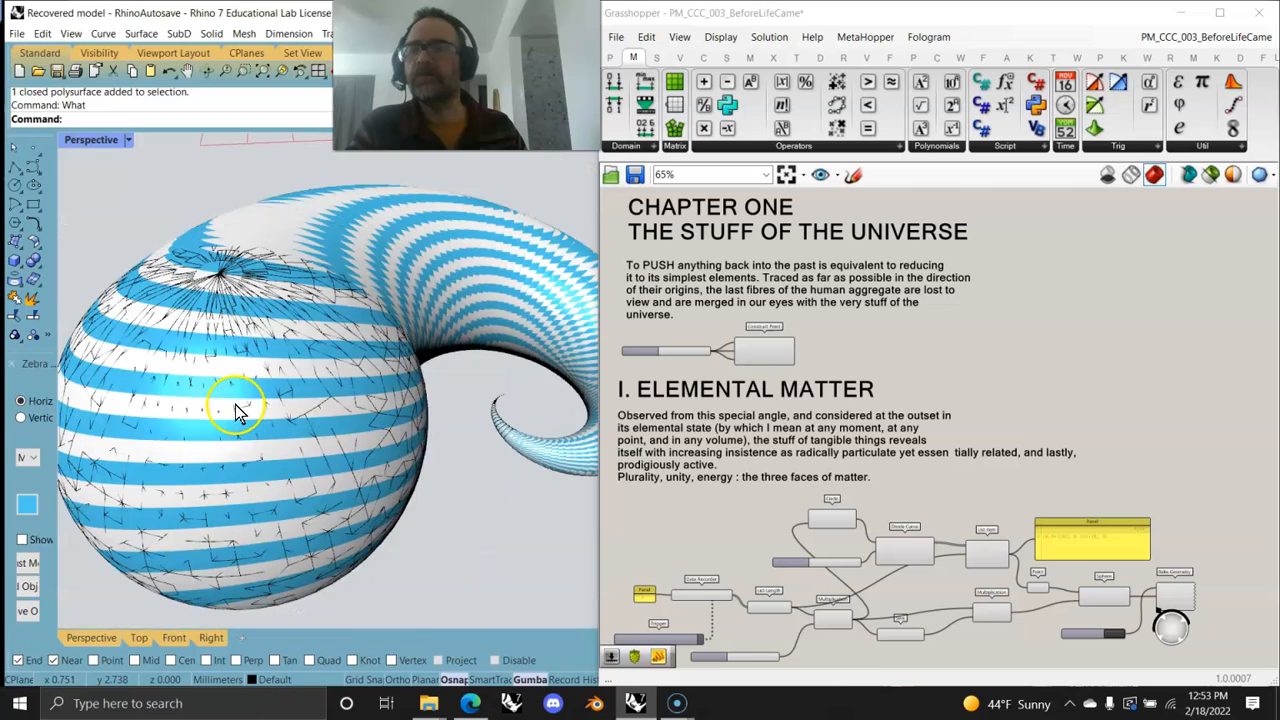
scroll(218, 325, down, 3)
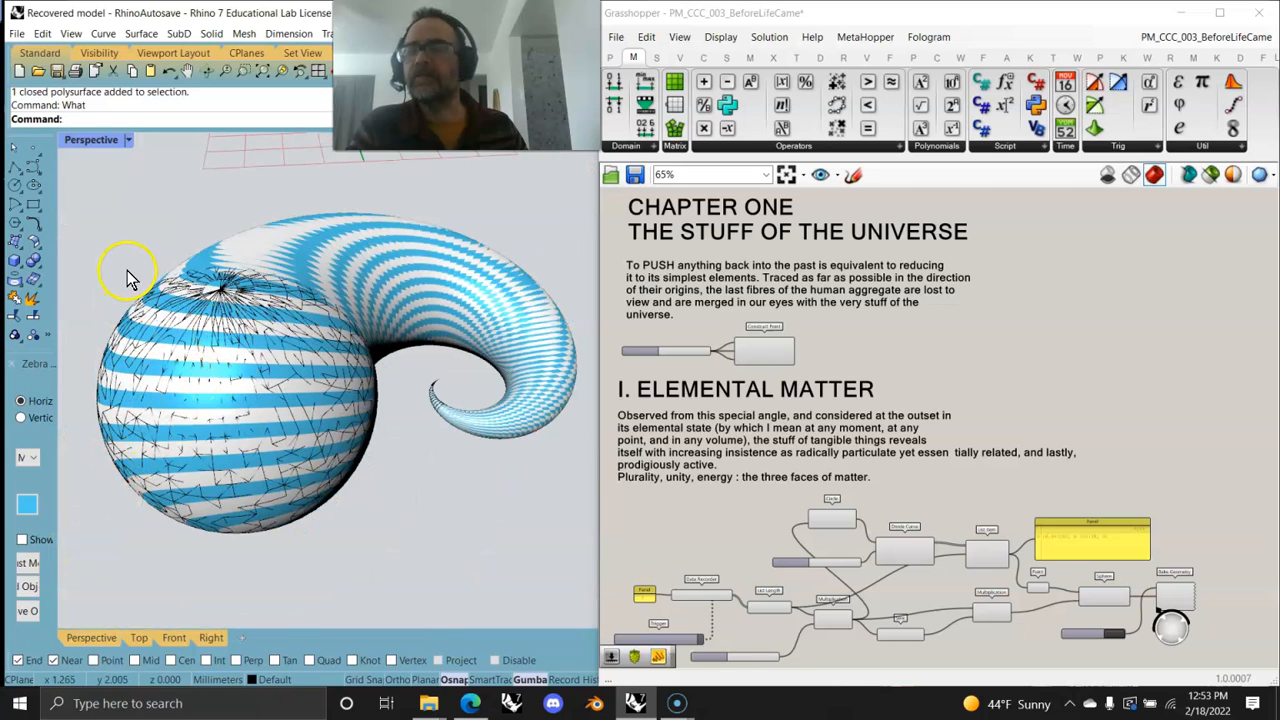
- Switch the Perspective viewport to Wireframe display and close Zebra Options to remove the stripe analysis
click(90, 142)
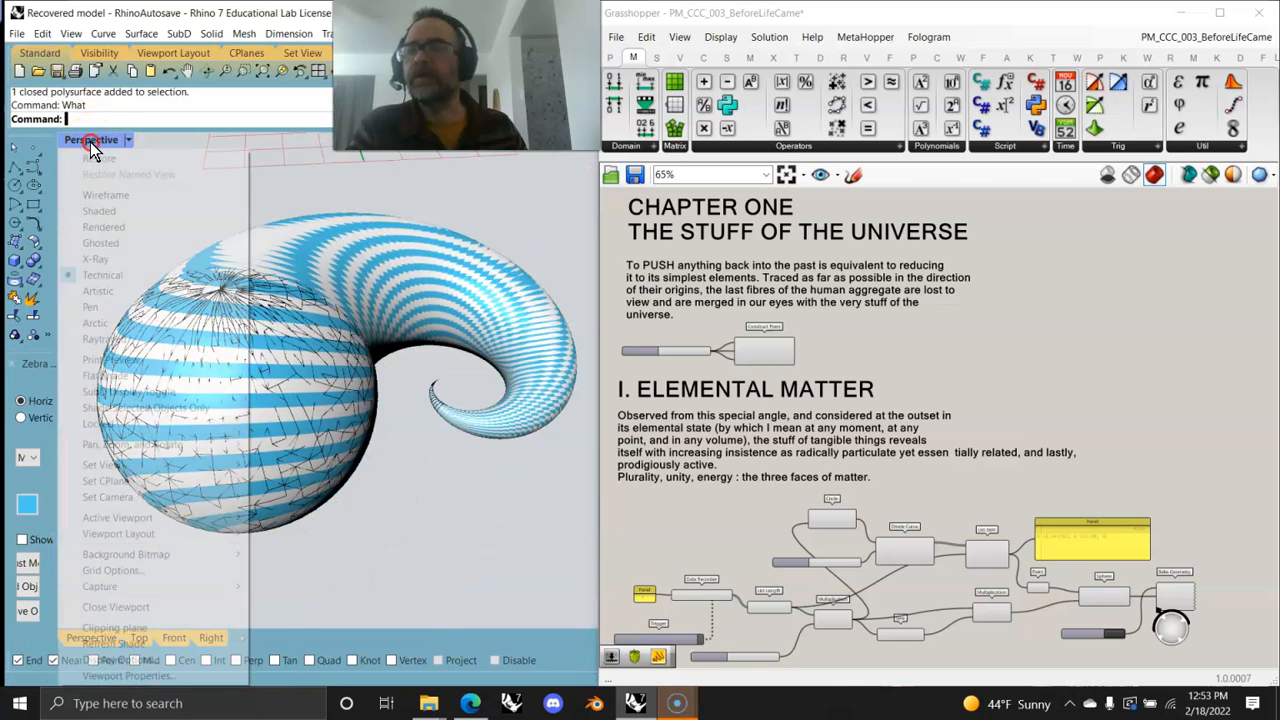
click(103, 195)
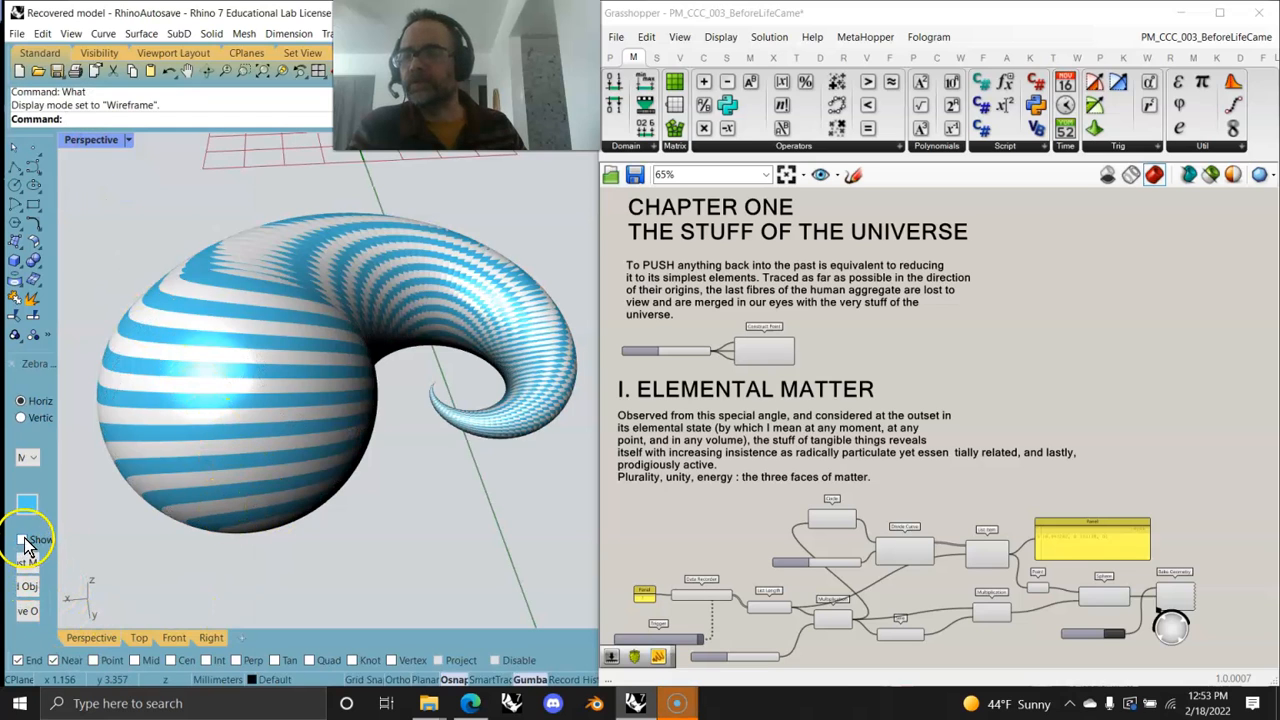
drag(27, 366, 171, 371)
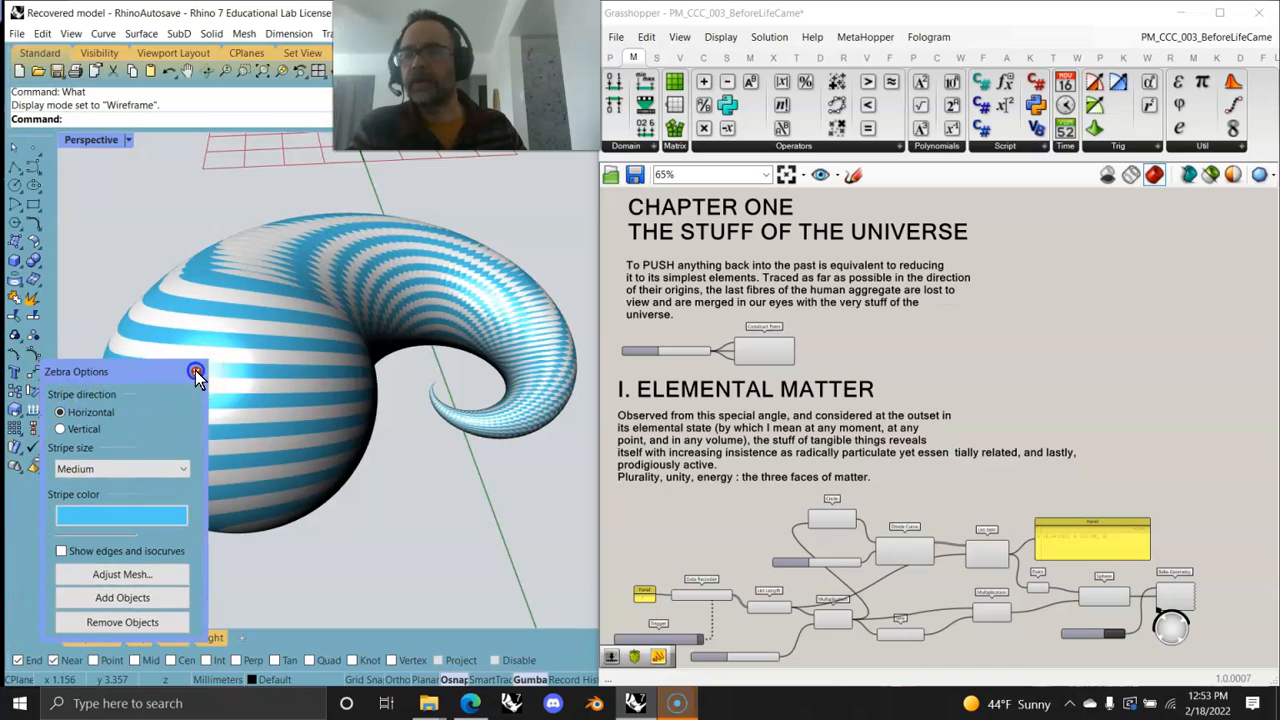
click(196, 372)
right_drag(297, 465, 374, 446)
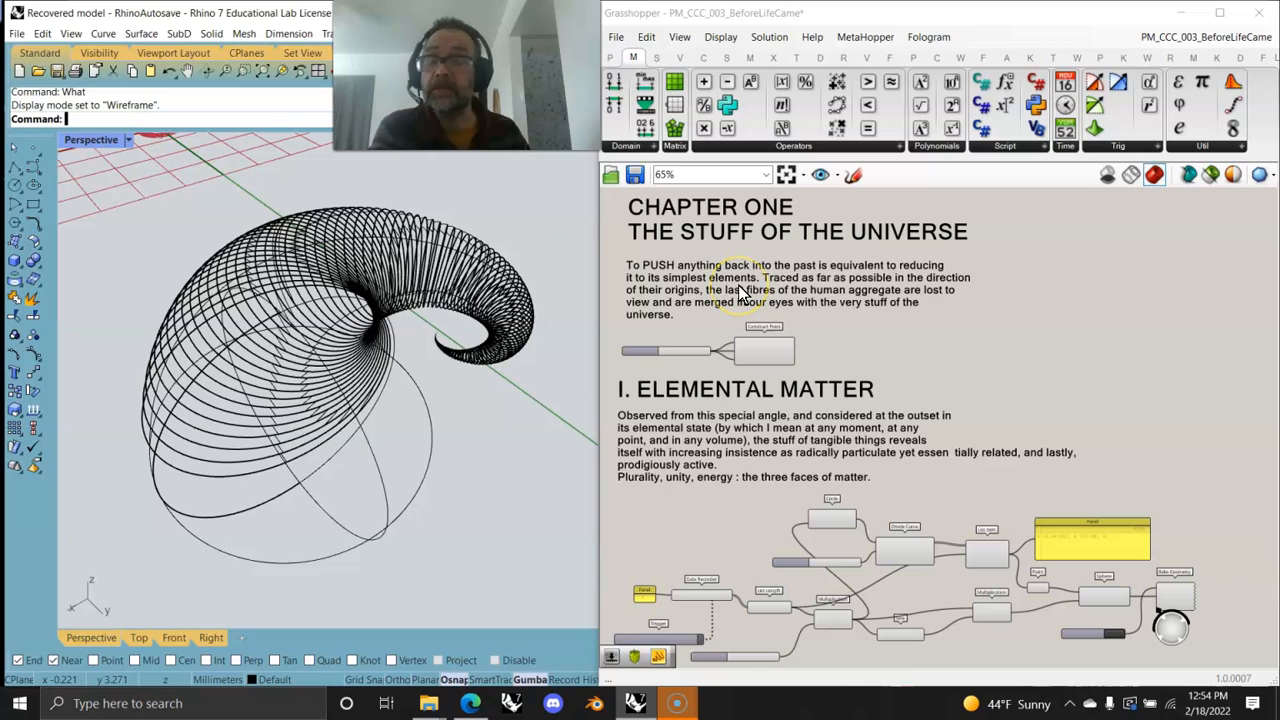
- Examine the Chapter One text and its Construct Point component fed by a single number slider
scroll(760, 363, up, 3)
right_drag(763, 367, 945, 485)
scroll(932, 475, up, 1)
scroll(880, 548, down, 4)
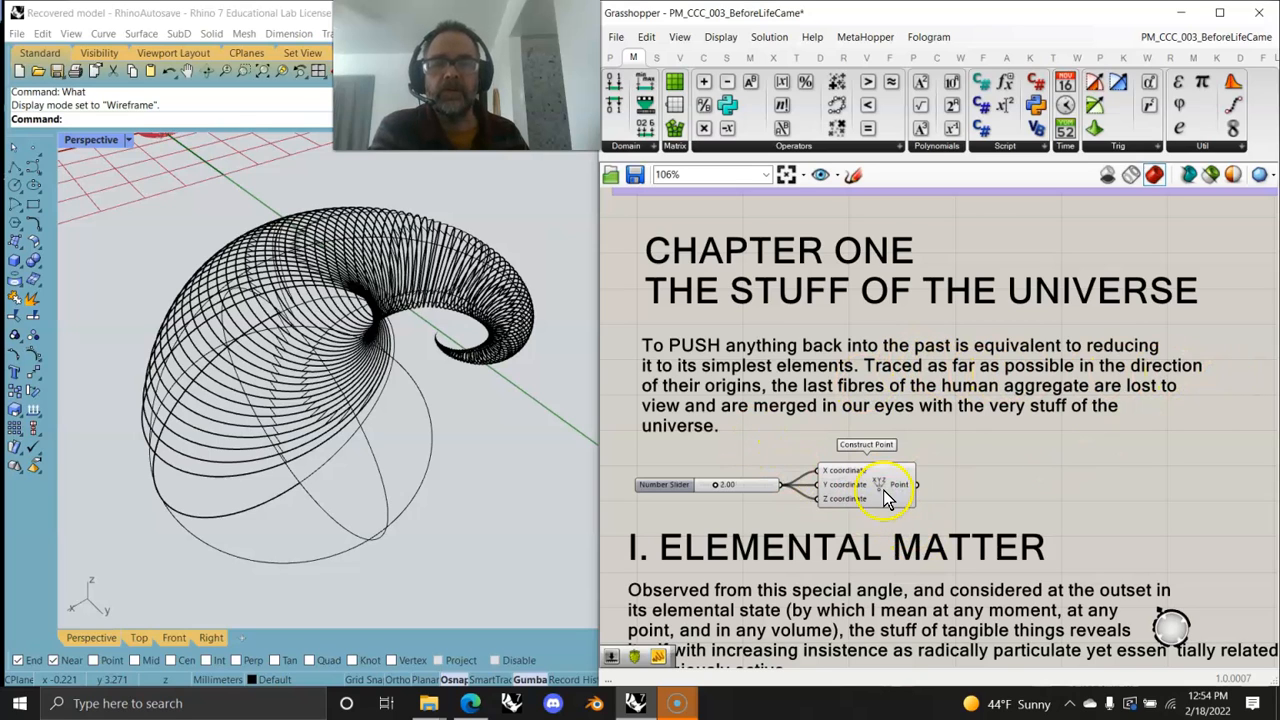
drag(884, 498, 906, 492)
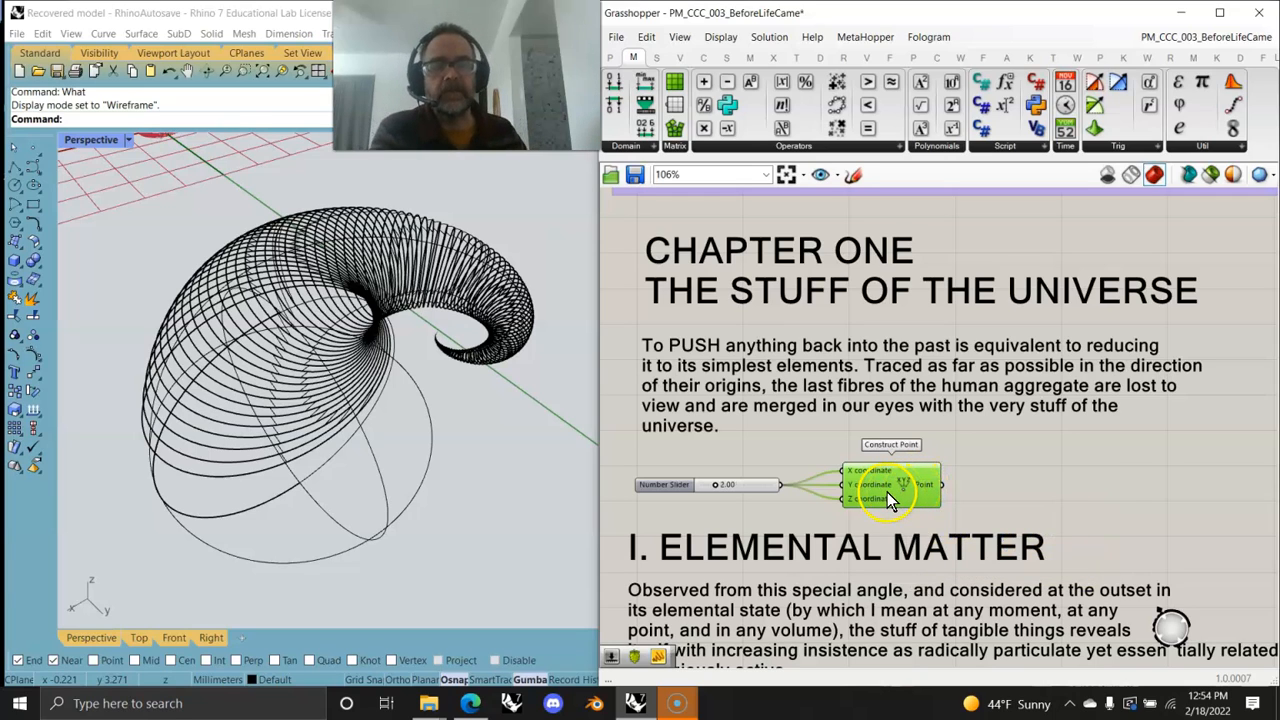
mouse_move(902, 489)
mouse_down()
mouse_move(858, 489)
mouse_move(878, 488)
mouse_up()
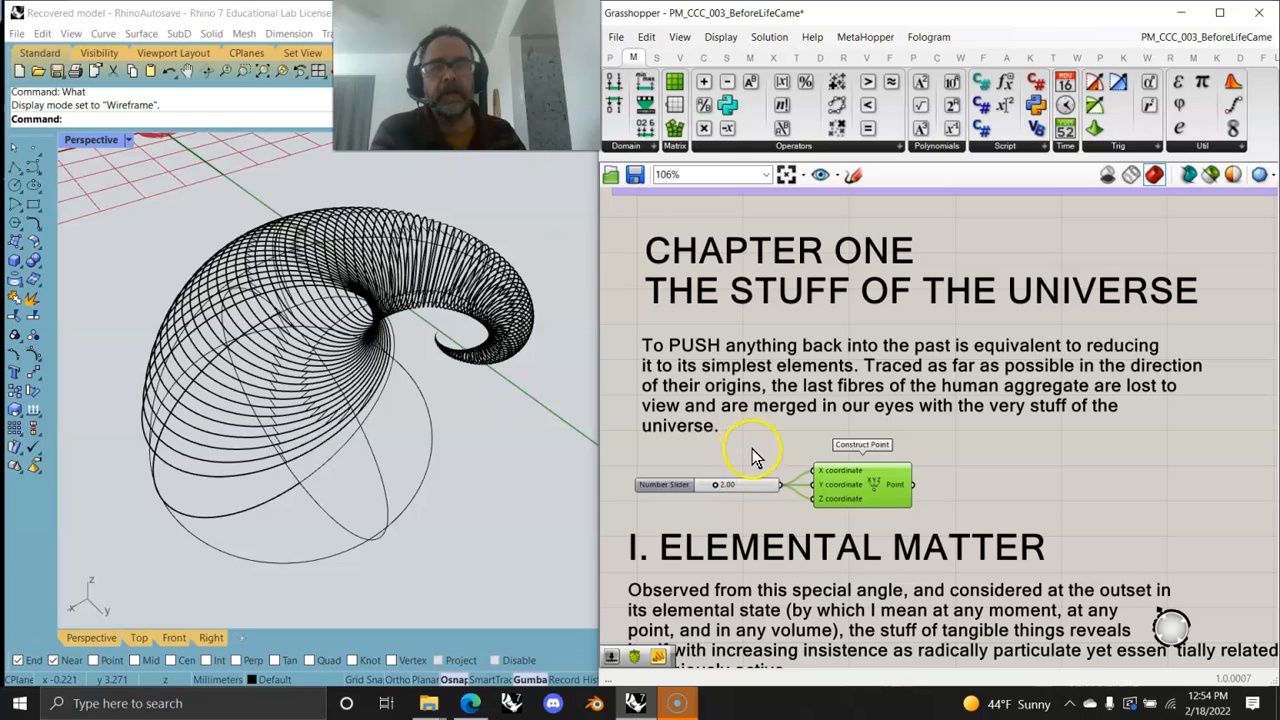
mouse_move(893, 491)
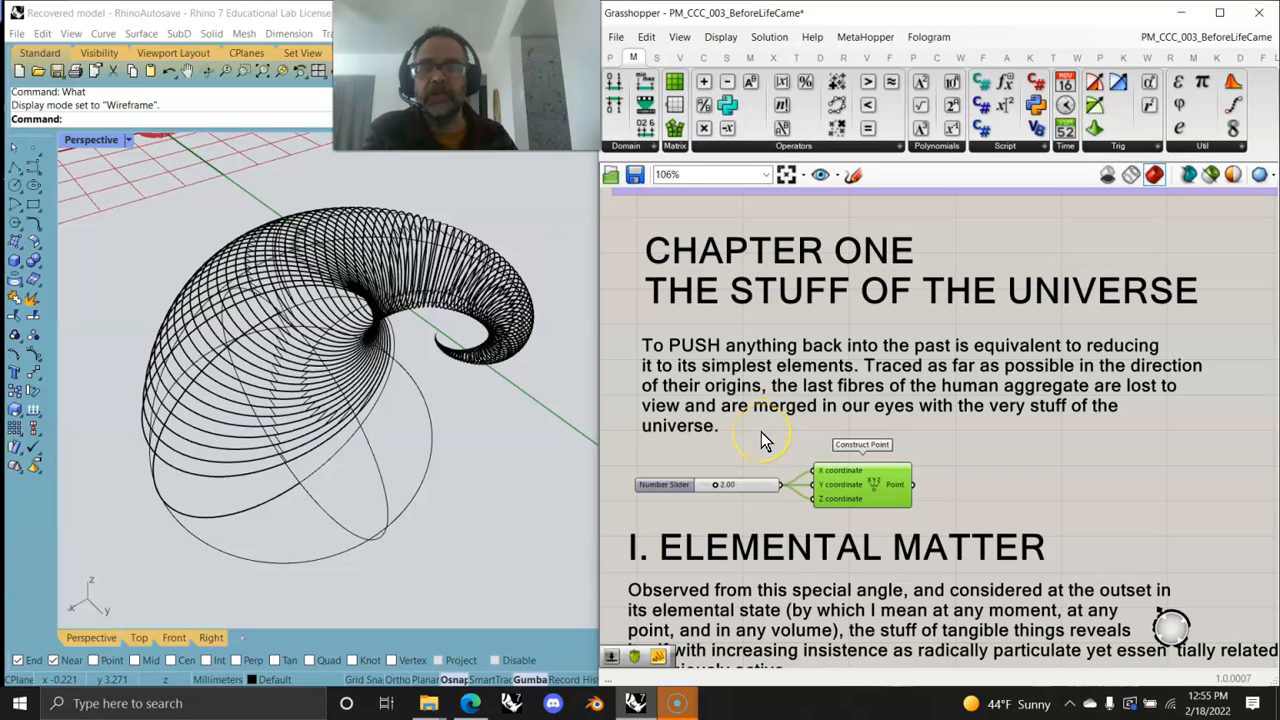
- Read the Elemental Matter section and look over the component network beneath it
scroll(761, 433, down, 2)
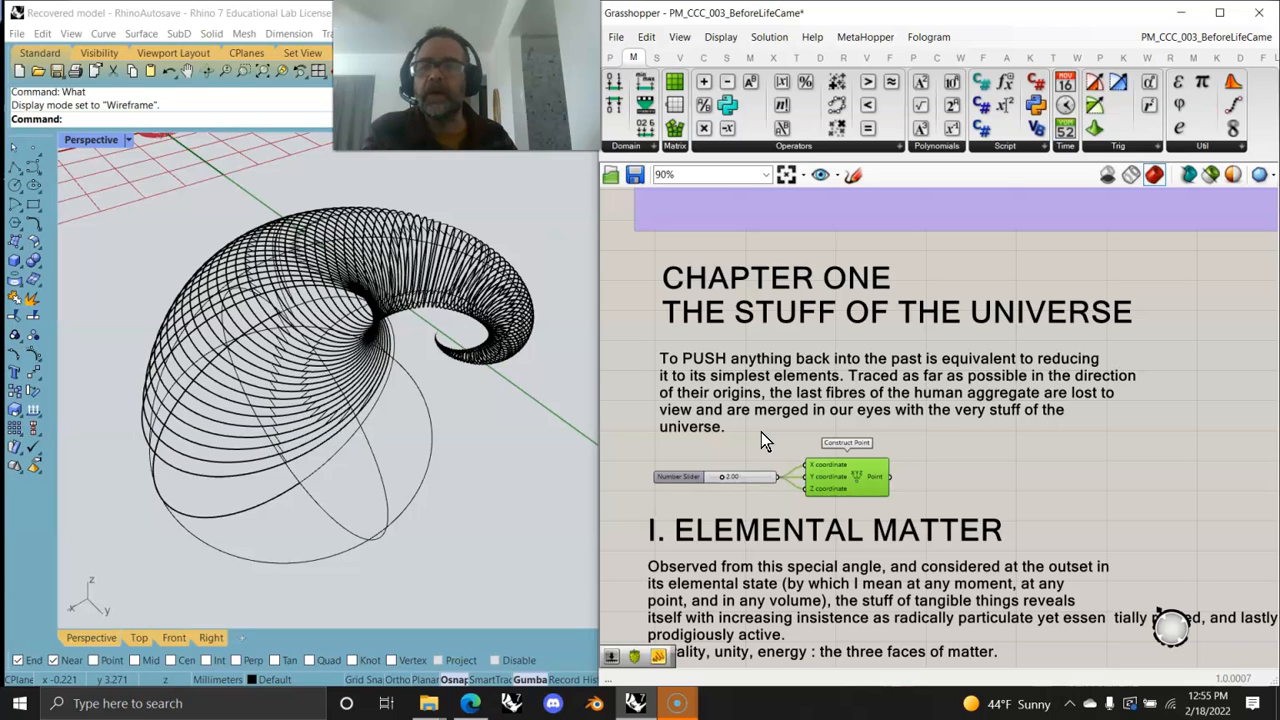
right_drag(761, 432, 748, 281)
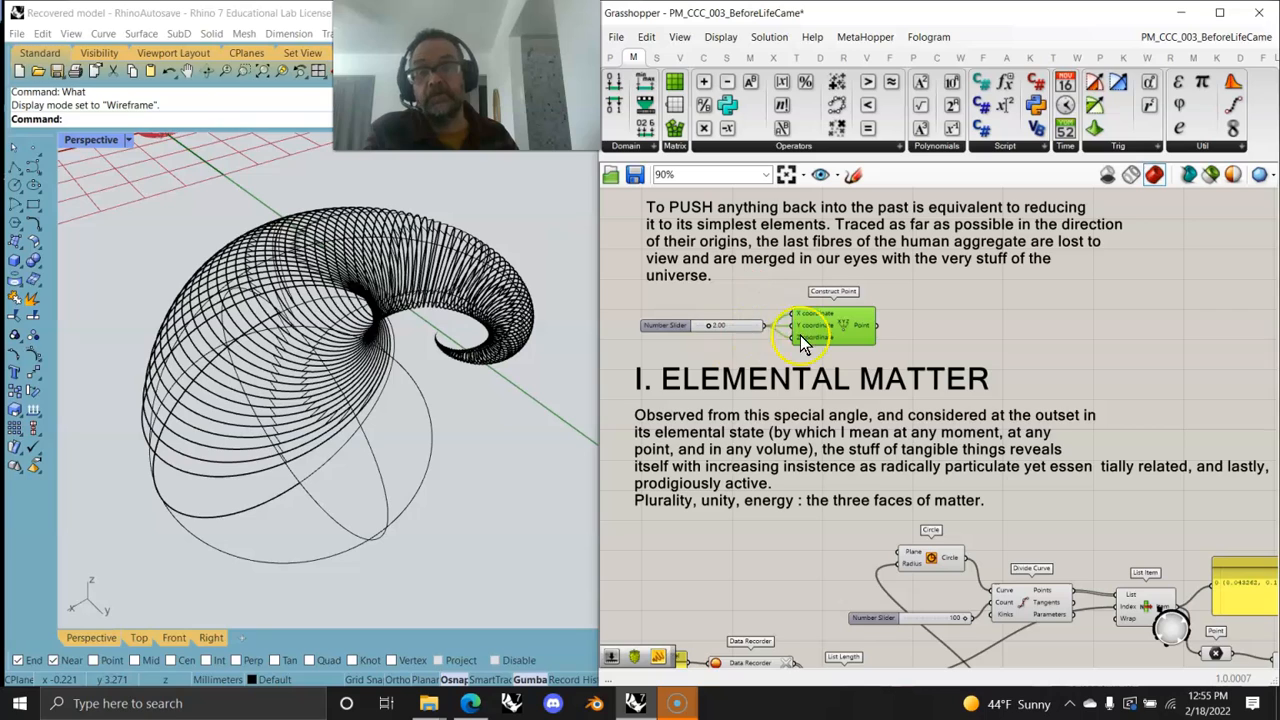
scroll(799, 390, down, 3)
scroll(798, 410, up, 4)
right_drag(798, 410, 837, 400)
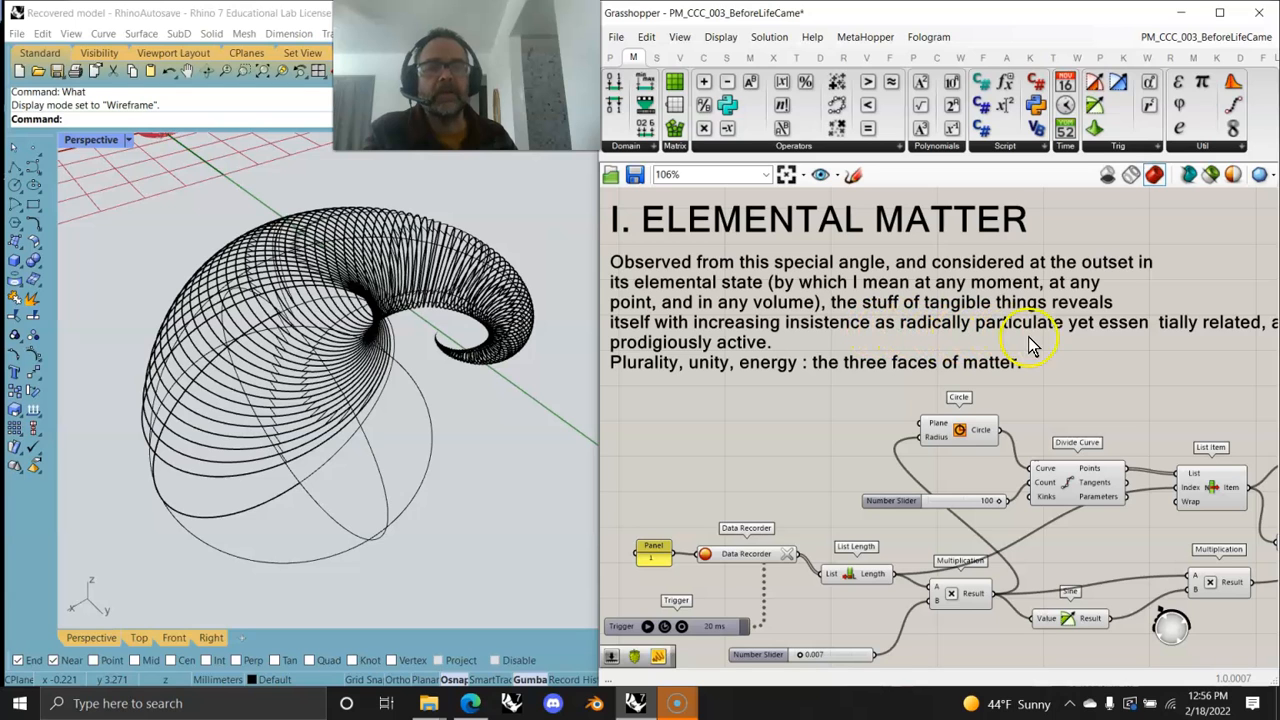
scroll(1067, 360, down, 3)
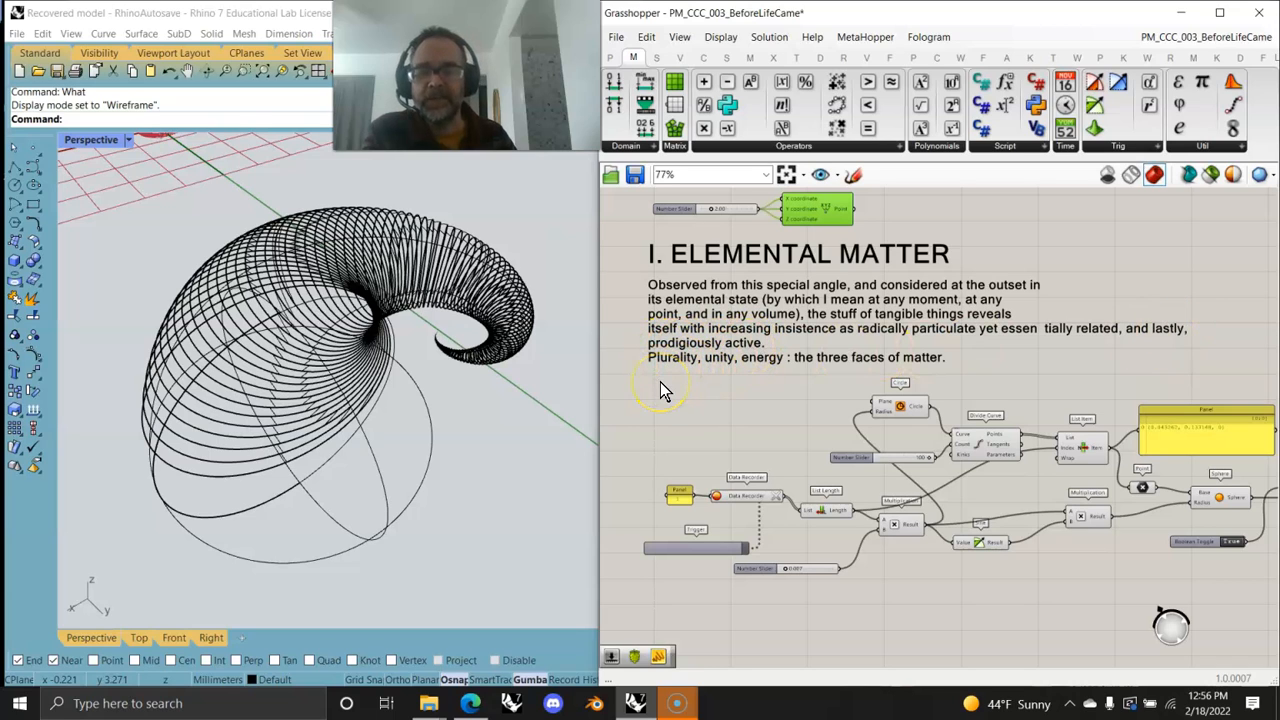
click(753, 368)
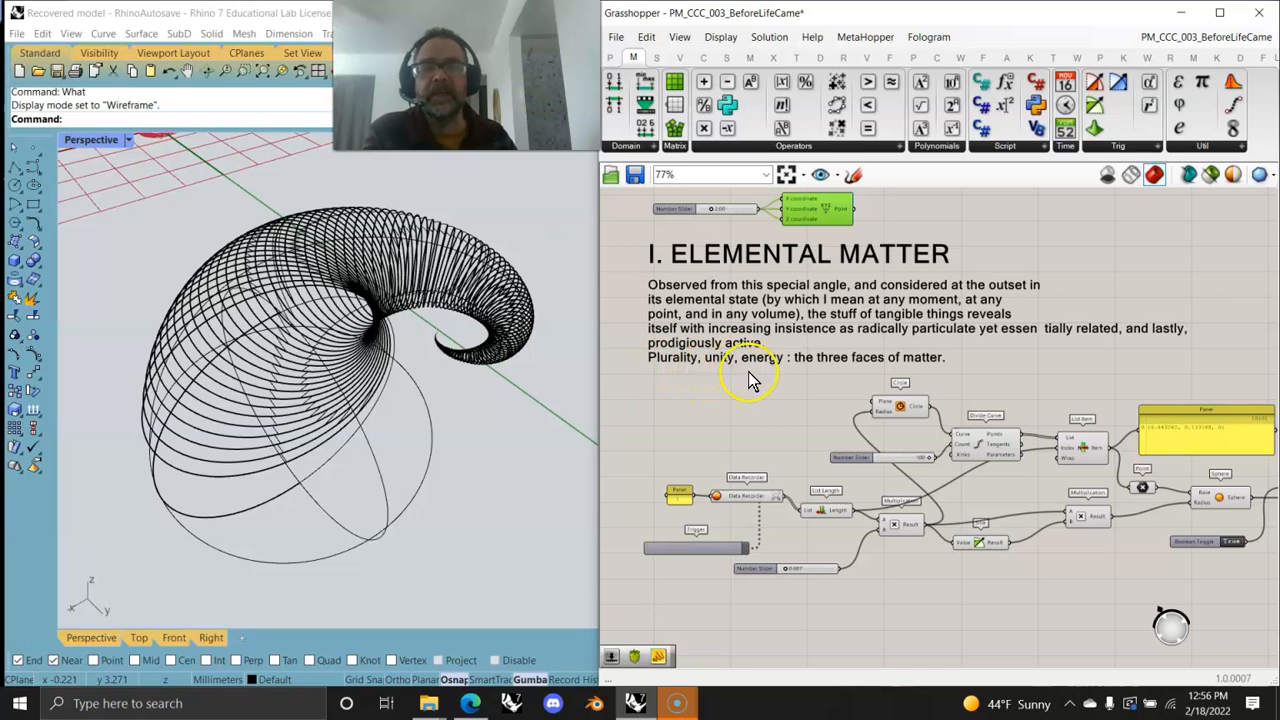
scroll(795, 393, down, 2)
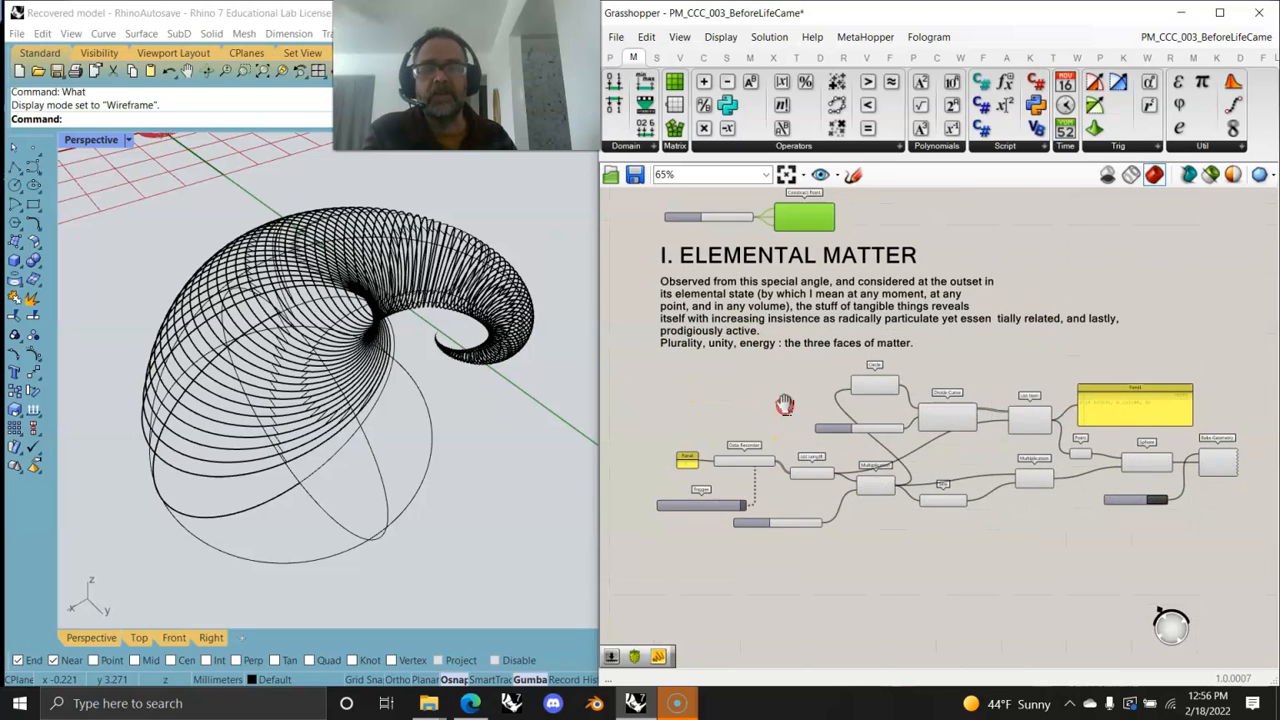
- Examine the previewed circle at the construction plane's origin in the Perspective viewport
scroll(443, 348, down, 5)
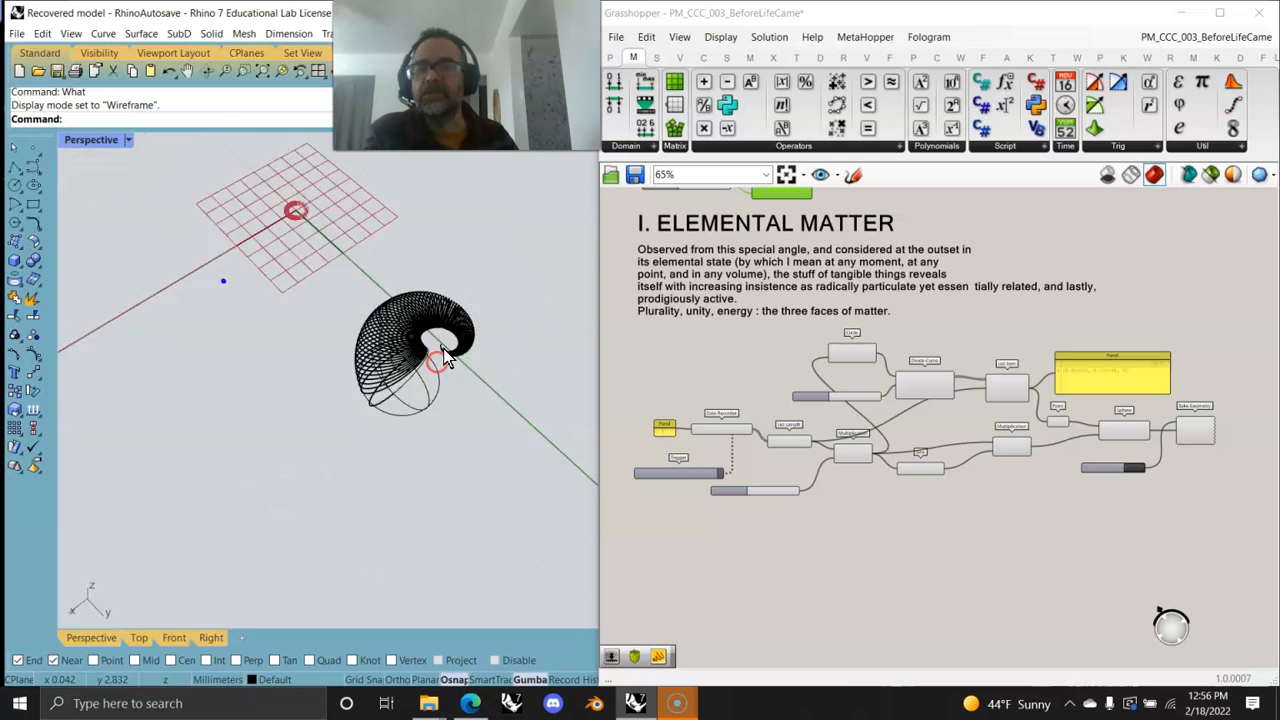
scroll(340, 288, up, 5)
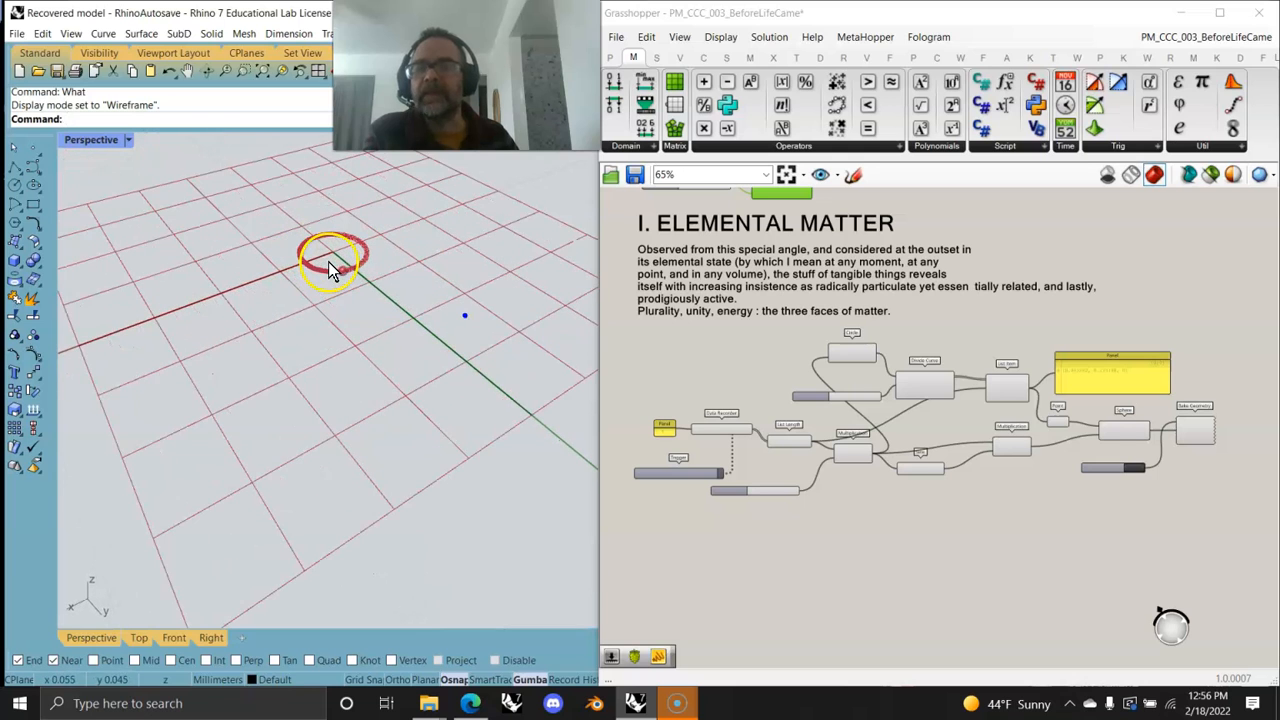
scroll(288, 241, up, 1)
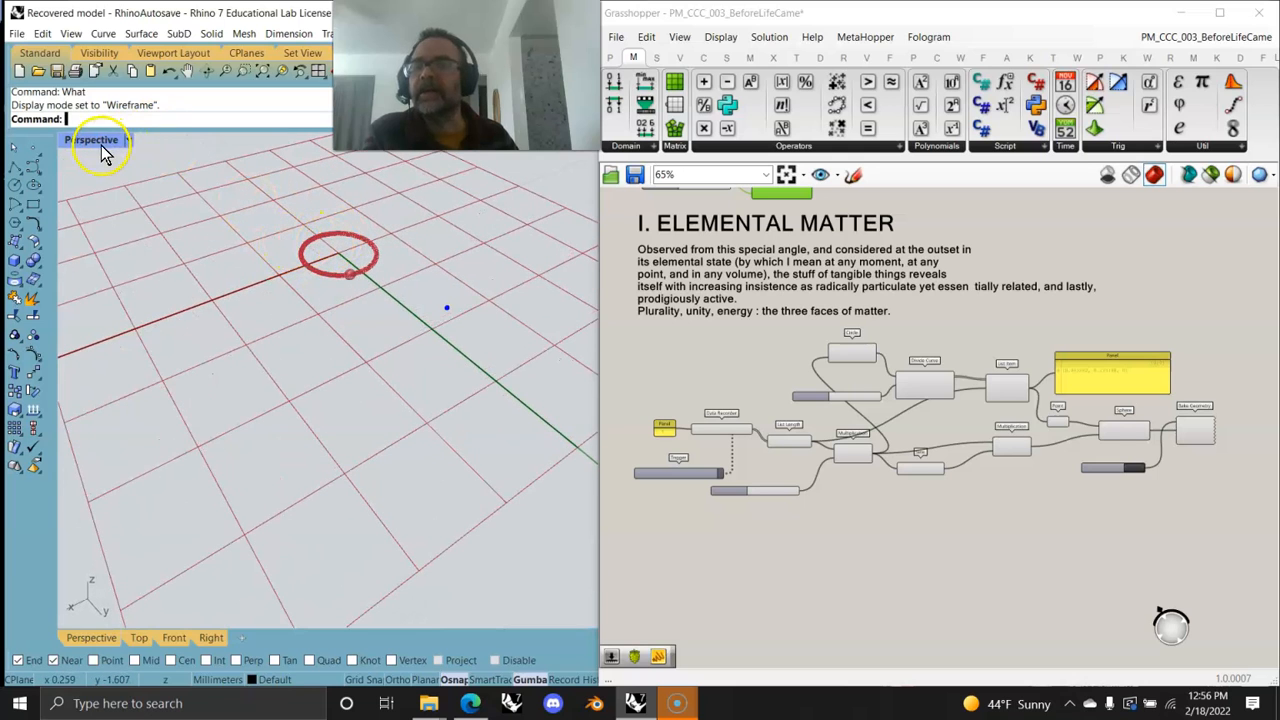
- Inspect the Data Recorder's record limit and trace its output through List Length, Multiplication and Sine
scroll(715, 500, up, 5)
right_drag(826, 400, 854, 400)
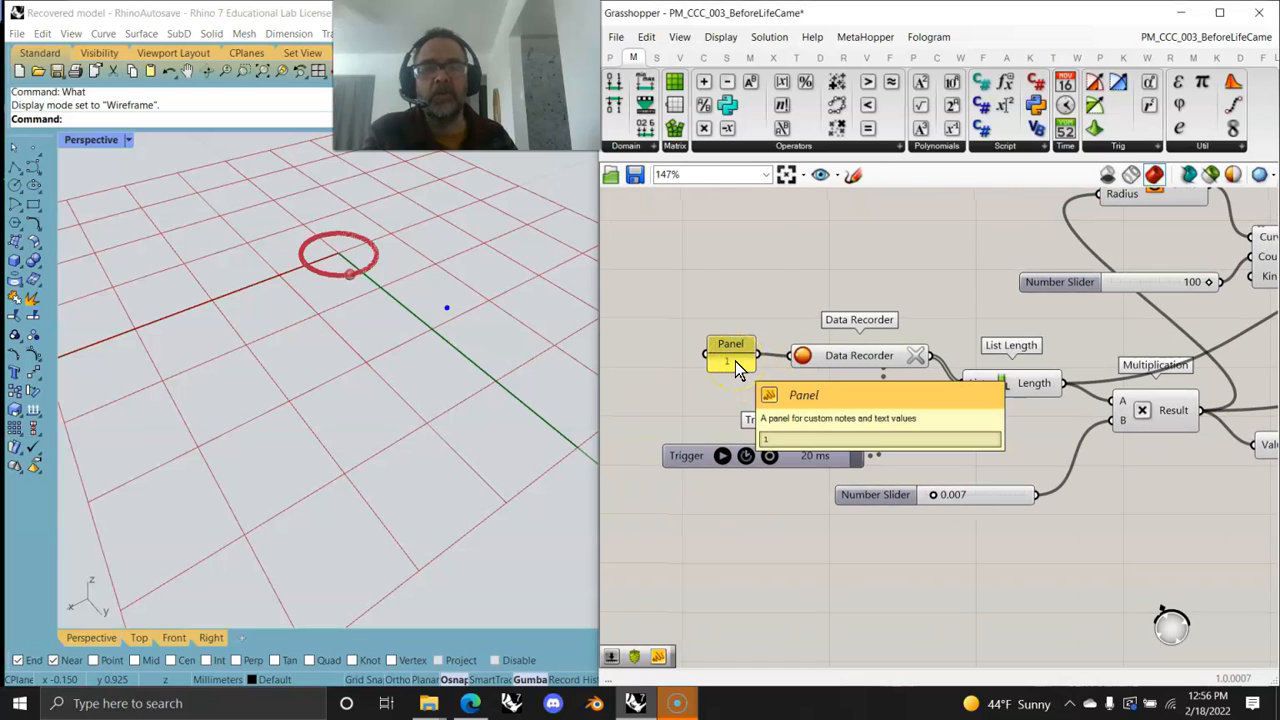
click(906, 362)
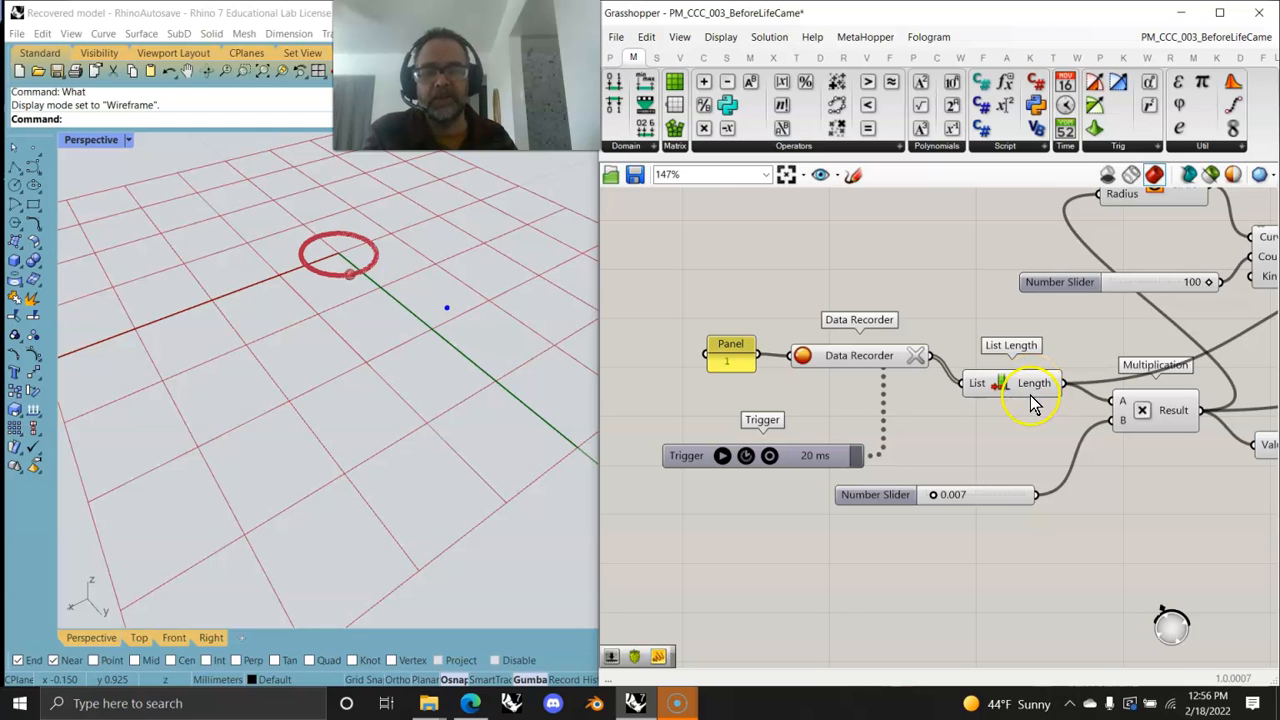
right_click(856, 370)
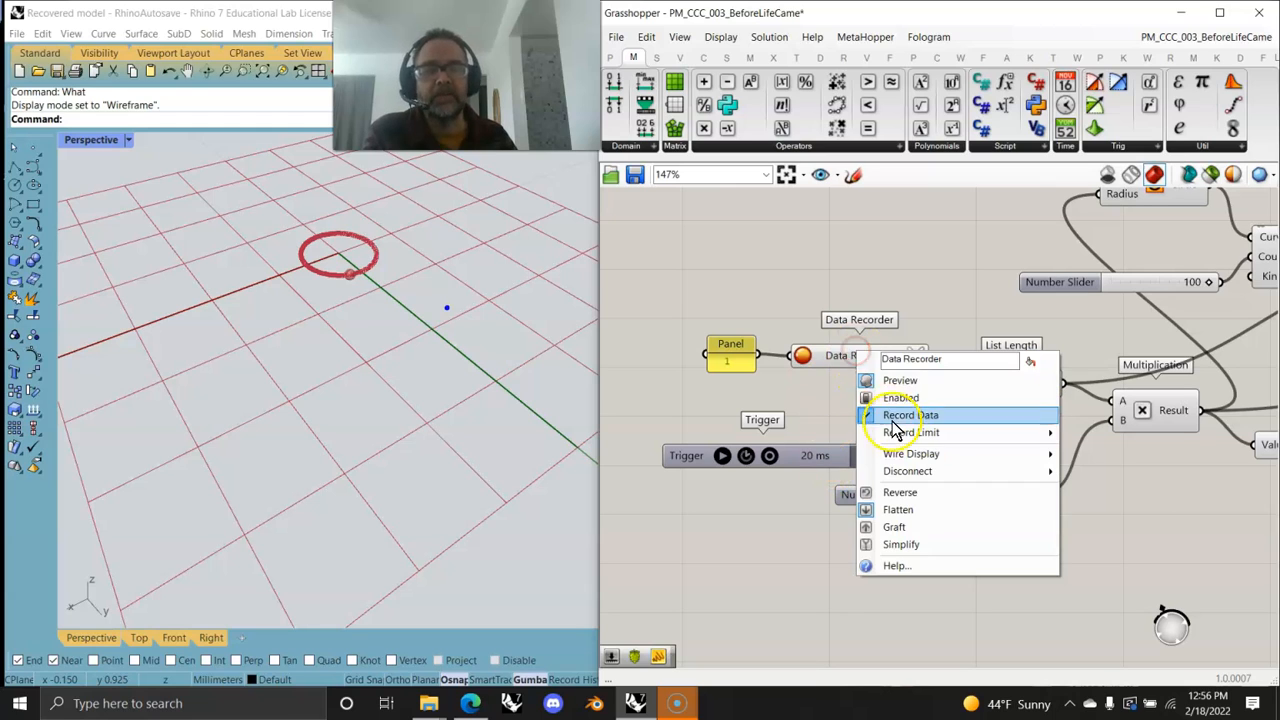
mouse_move(912, 437)
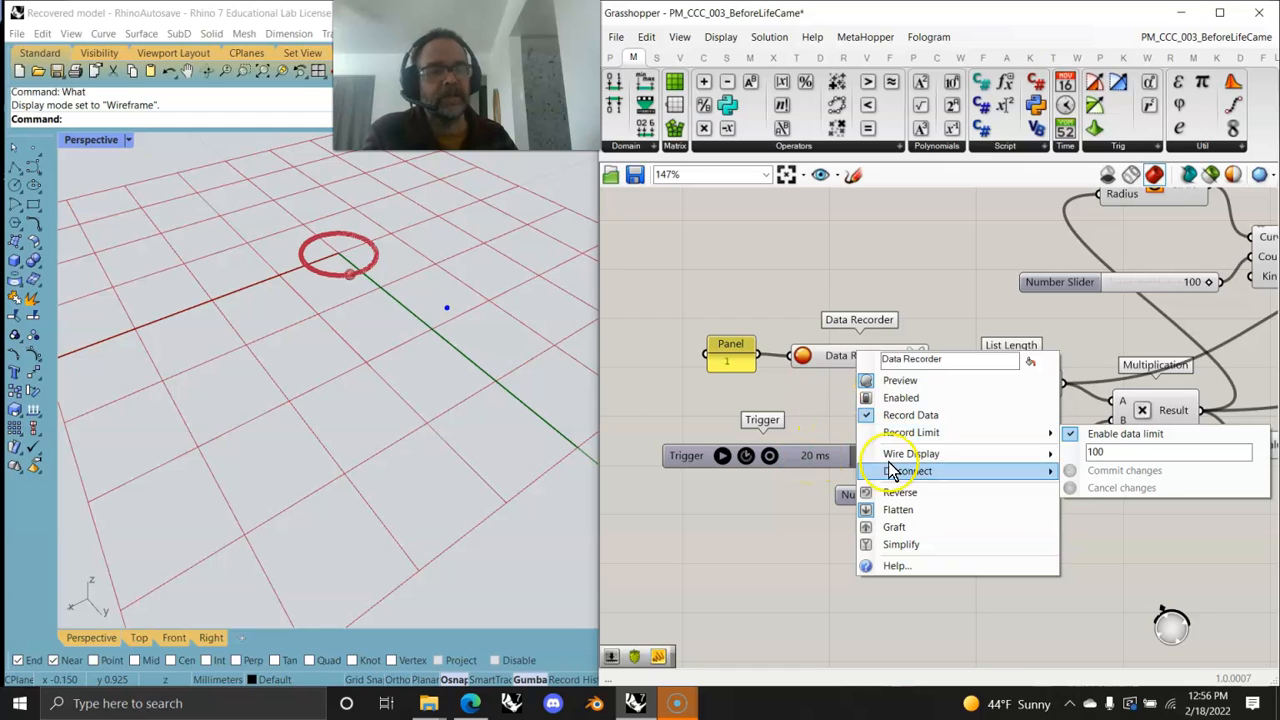
right_drag(1121, 542, 945, 563)
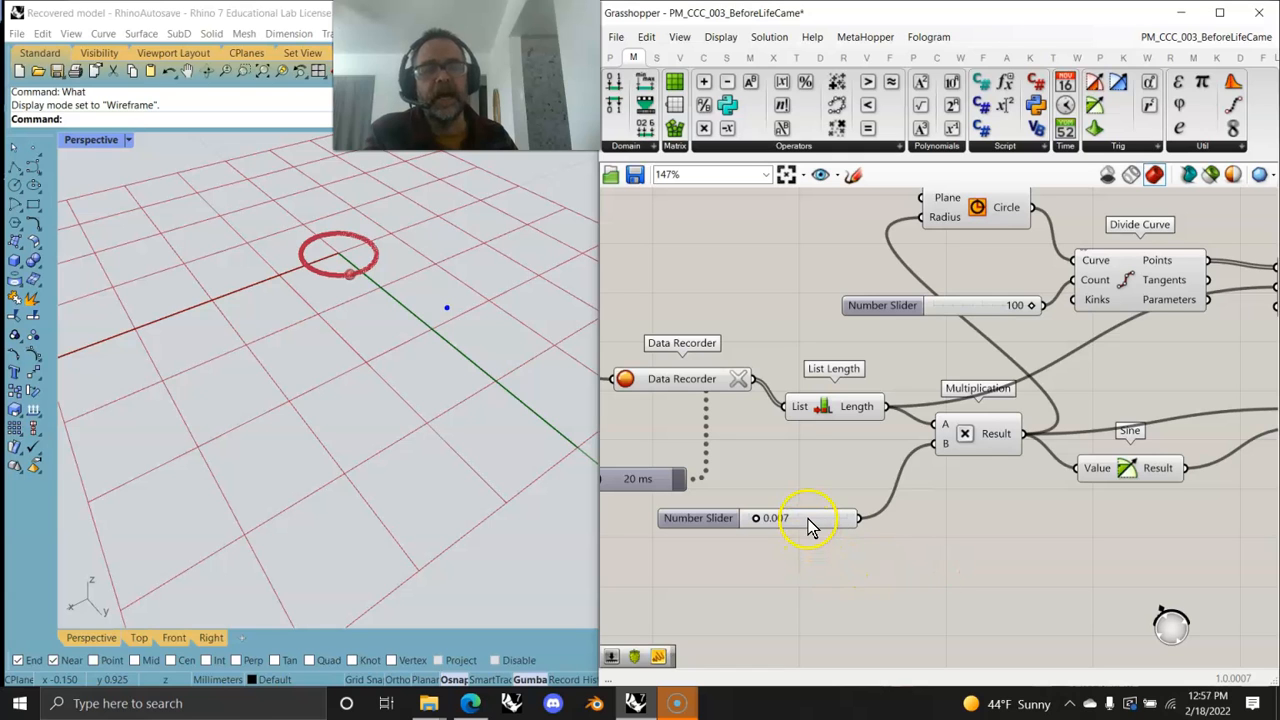
right_drag(1128, 533, 1016, 534)
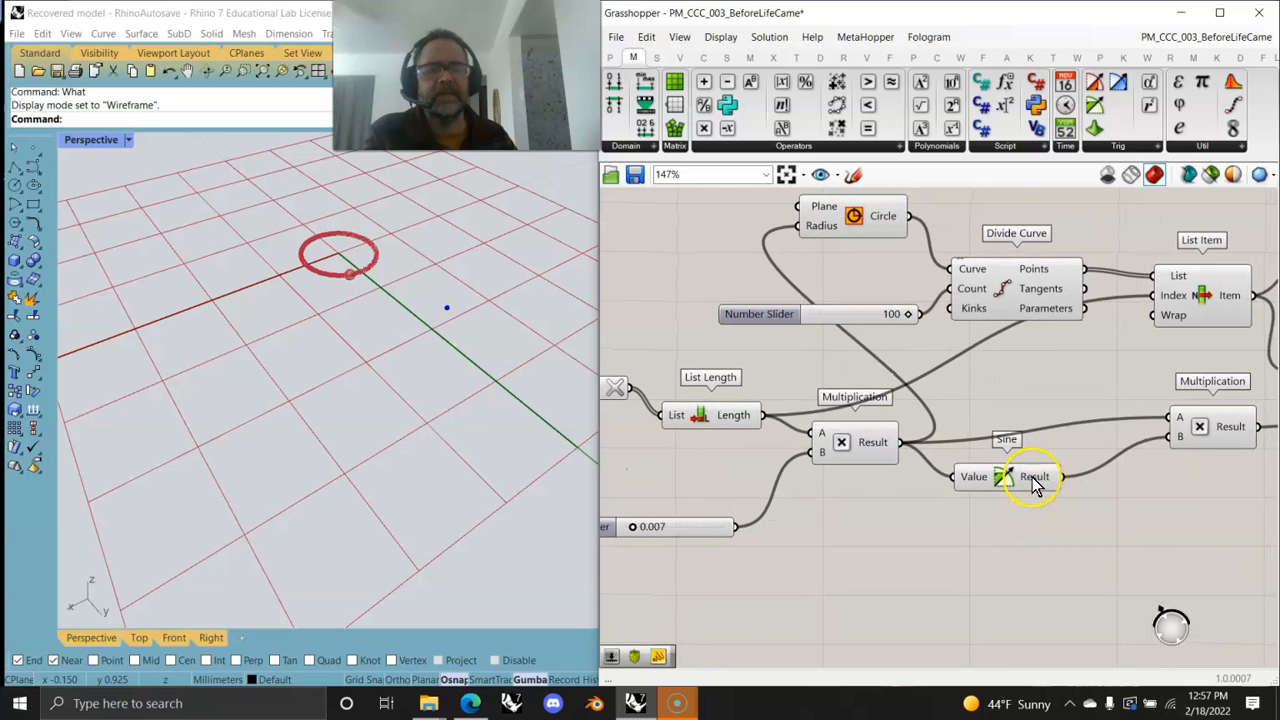
mouse_move(1032, 477)
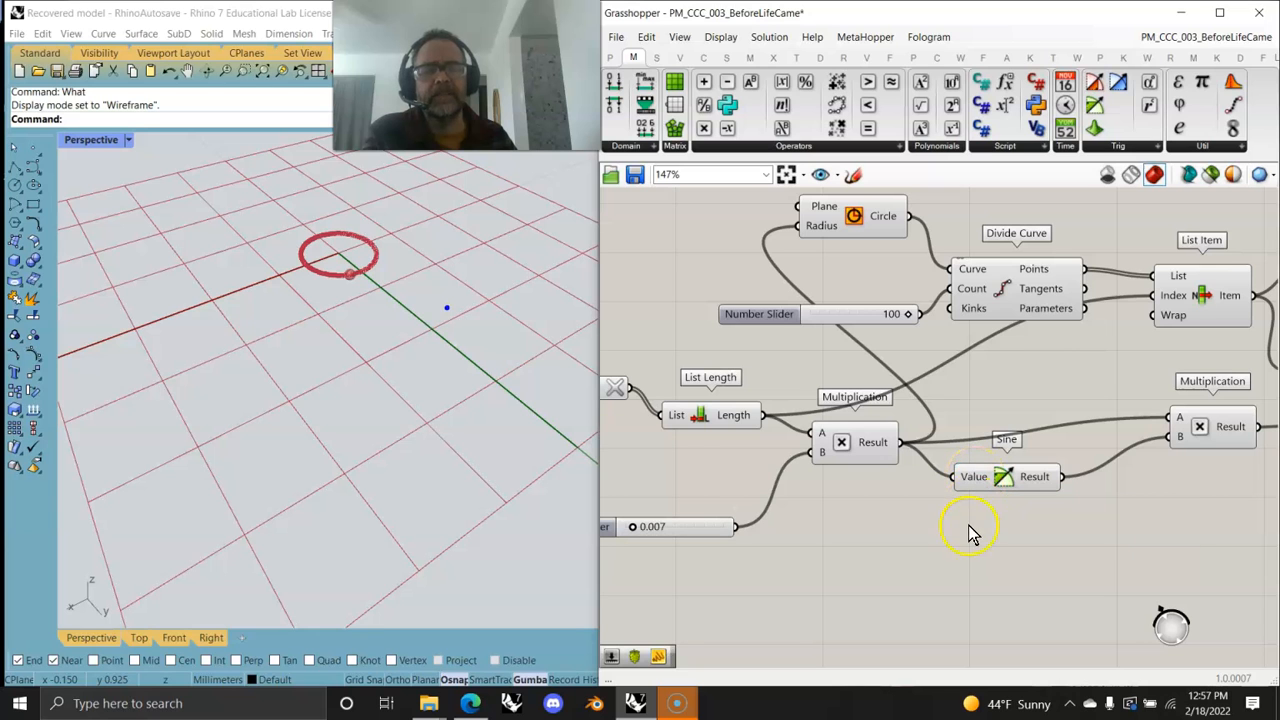
right_drag(1035, 541, 1062, 509)
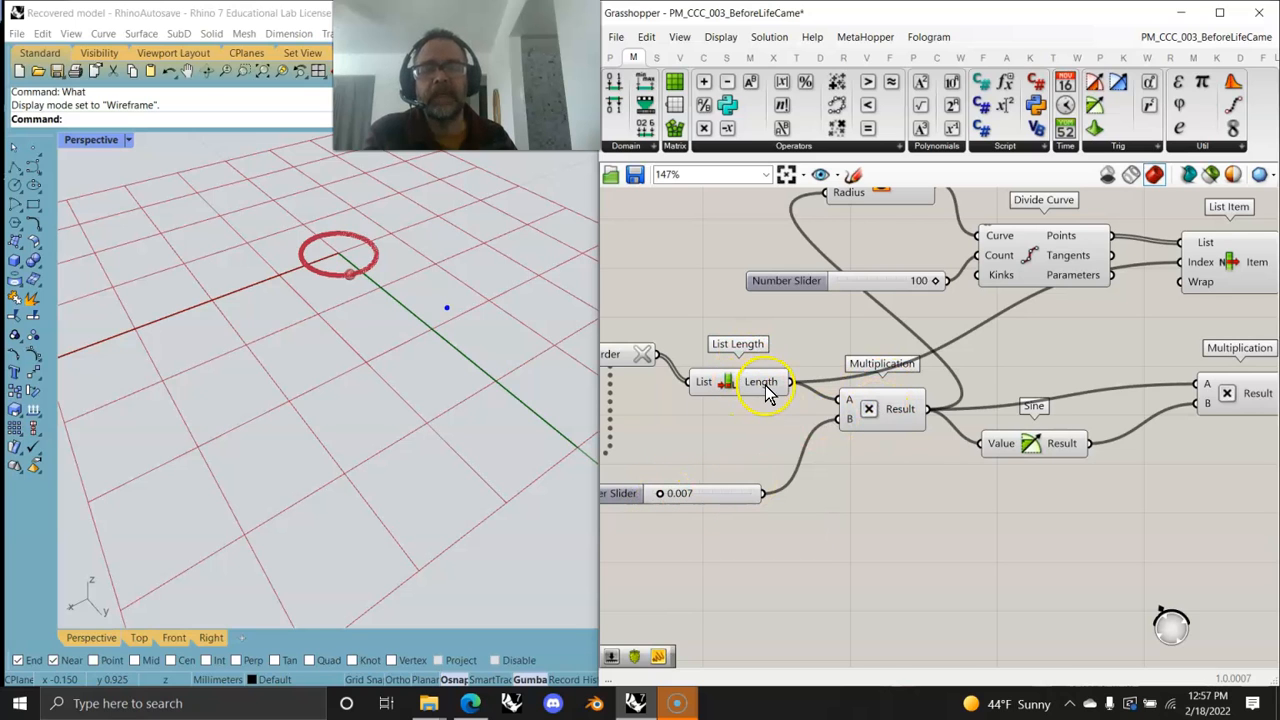
mouse_move(1058, 540)
right_down()
mouse_move(857, 543)
mouse_move(905, 493)
mouse_move(1110, 505)
mouse_move(1172, 472)
right_up()
- Trace the Circle through Divide Curve and List Item to the Sphere component, highlighting the circle and sphere previews
click(783, 248)
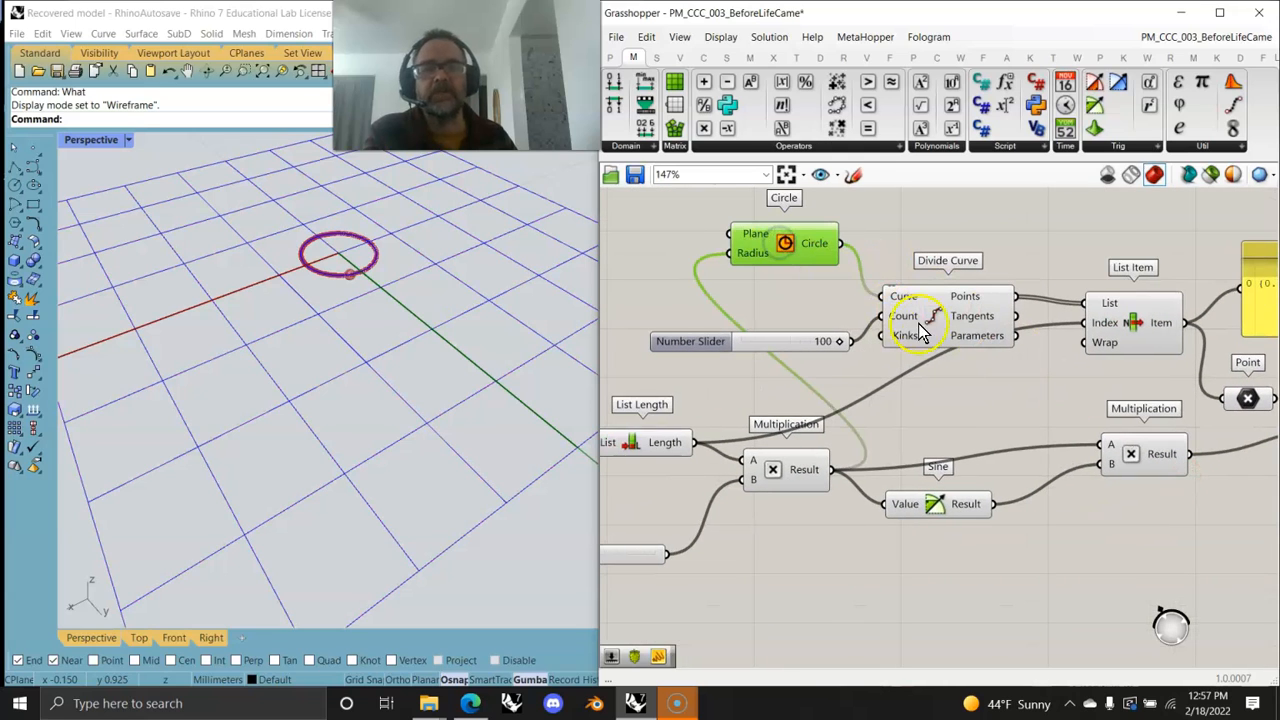
drag(814, 344, 755, 338)
right_drag(1035, 410, 868, 410)
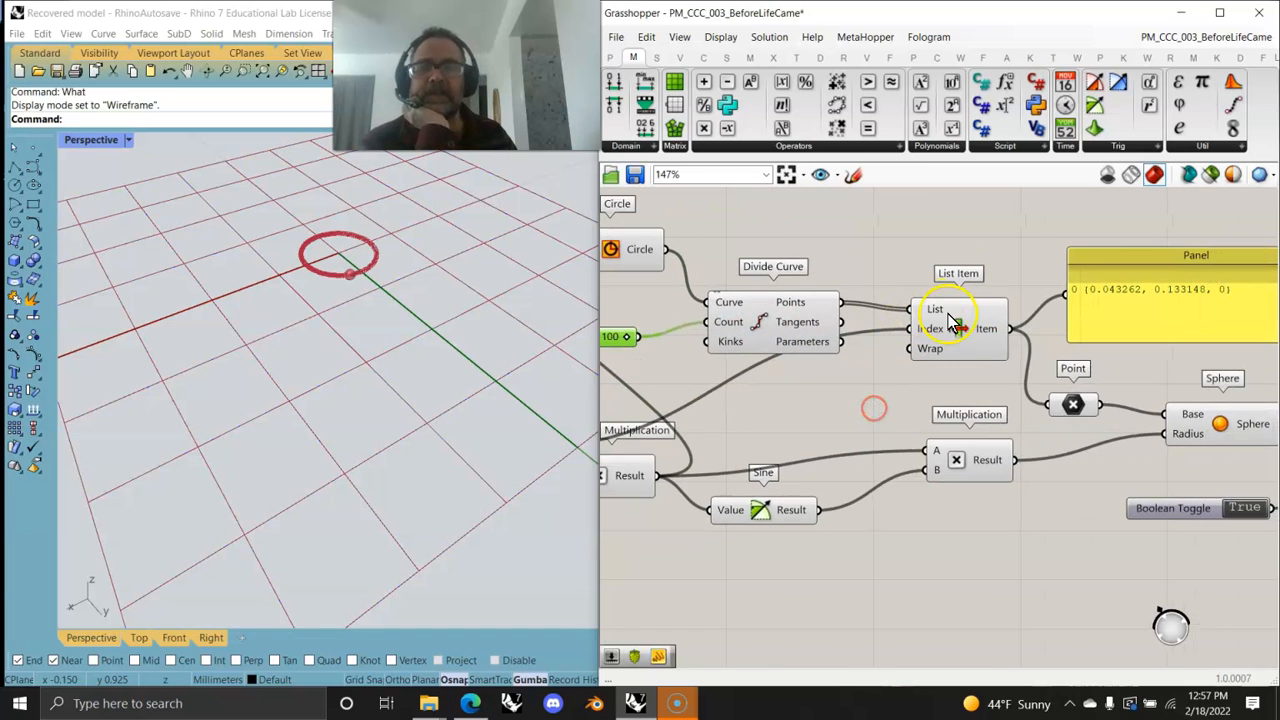
right_drag(1176, 456, 888, 453)
click(1065, 438)
click(965, 432)
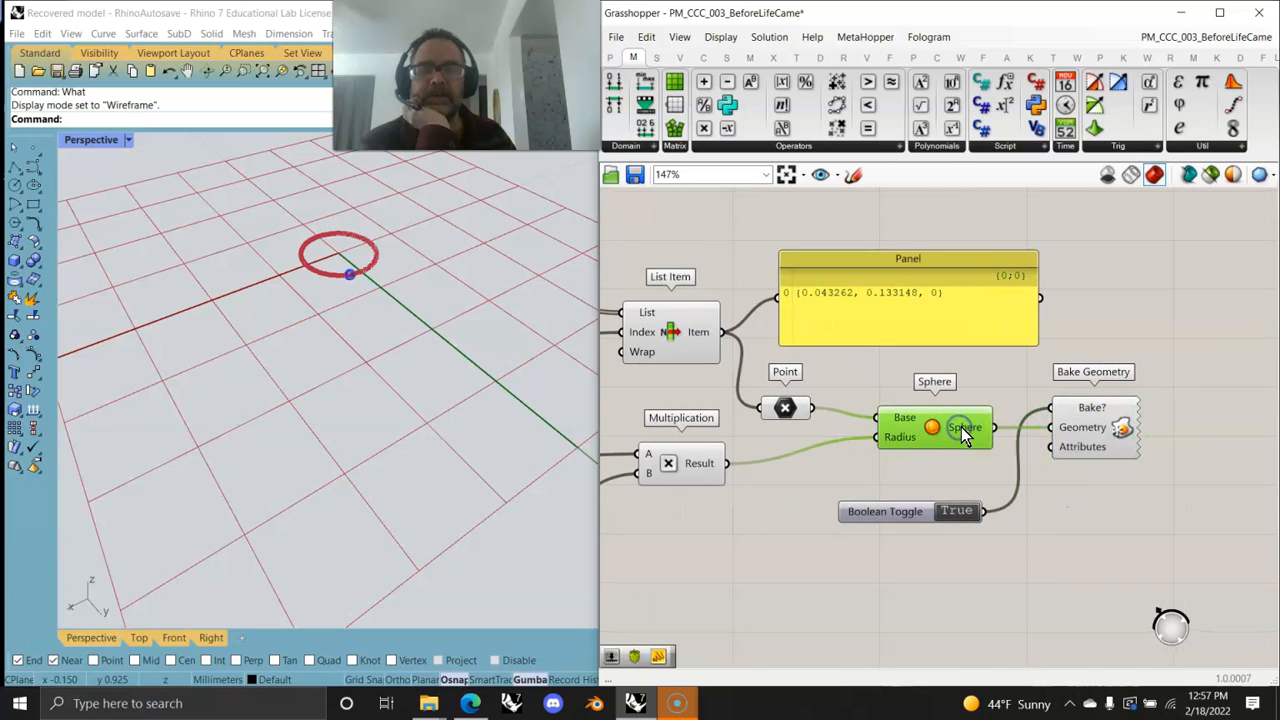
- Set the Boolean Toggle feeding Bake Geometry to False
double_click(957, 512)
right_drag(918, 551, 1008, 529)
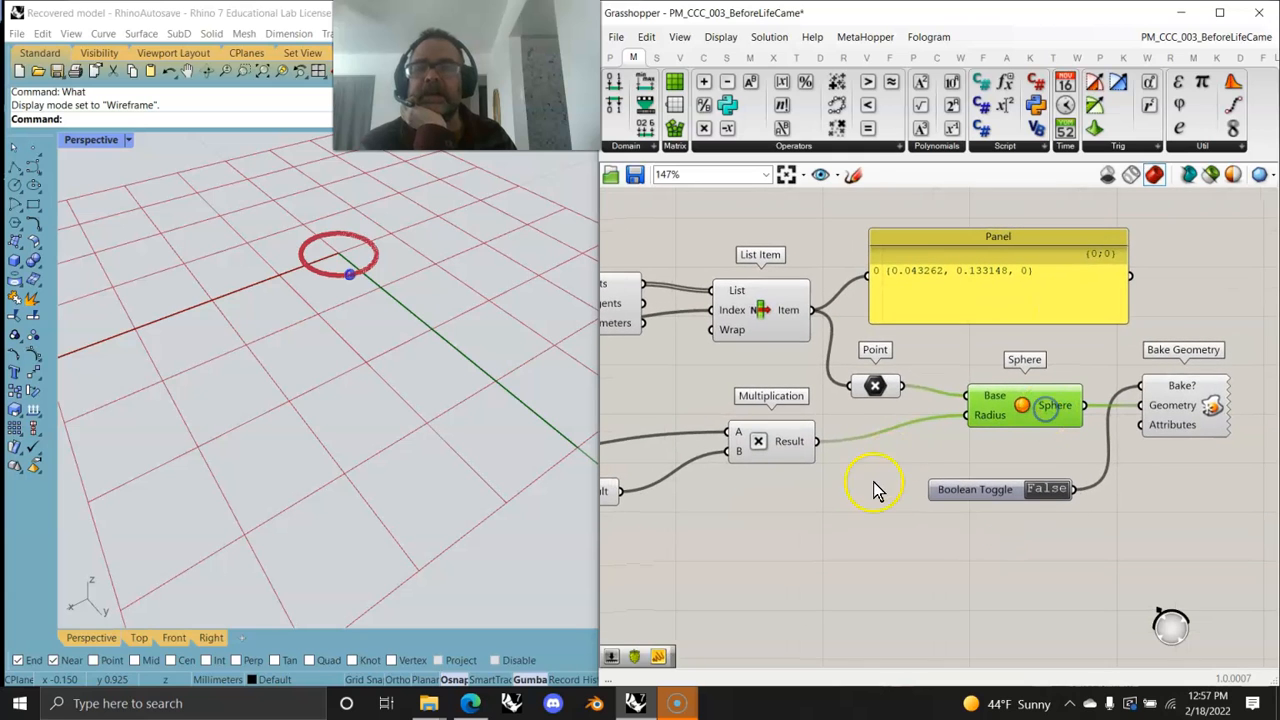
right_drag(814, 497, 1126, 470)
right_drag(764, 536, 1066, 549)
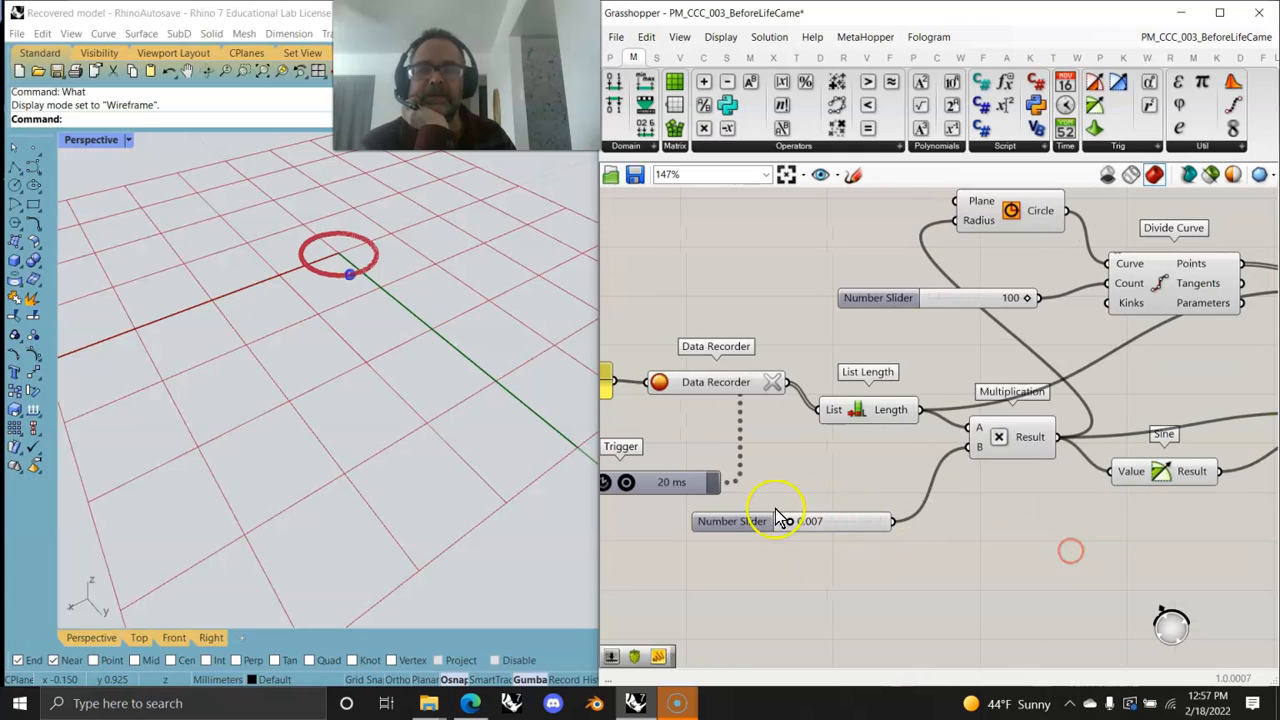
- Start the 20 ms Trigger with the Data Recorder recording to animate the circle and sphere preview
right_drag(774, 493, 838, 489)
click(728, 379)
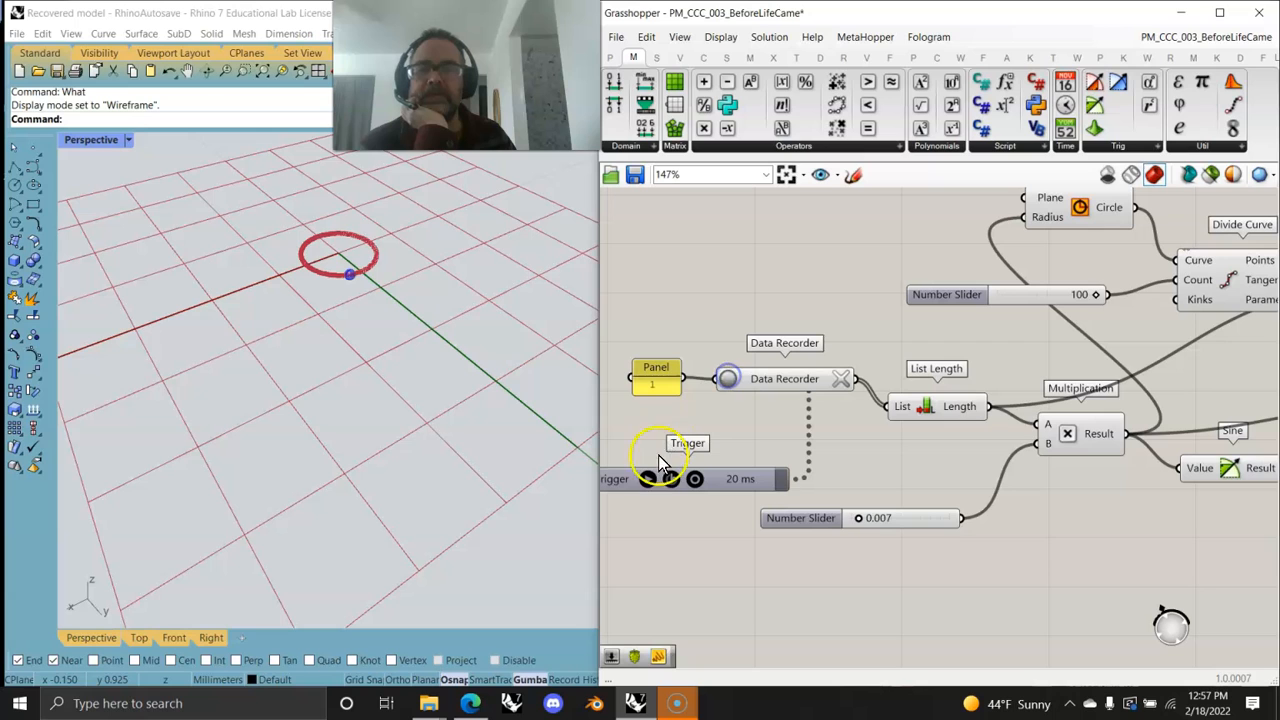
scroll(350, 272, up, 1)
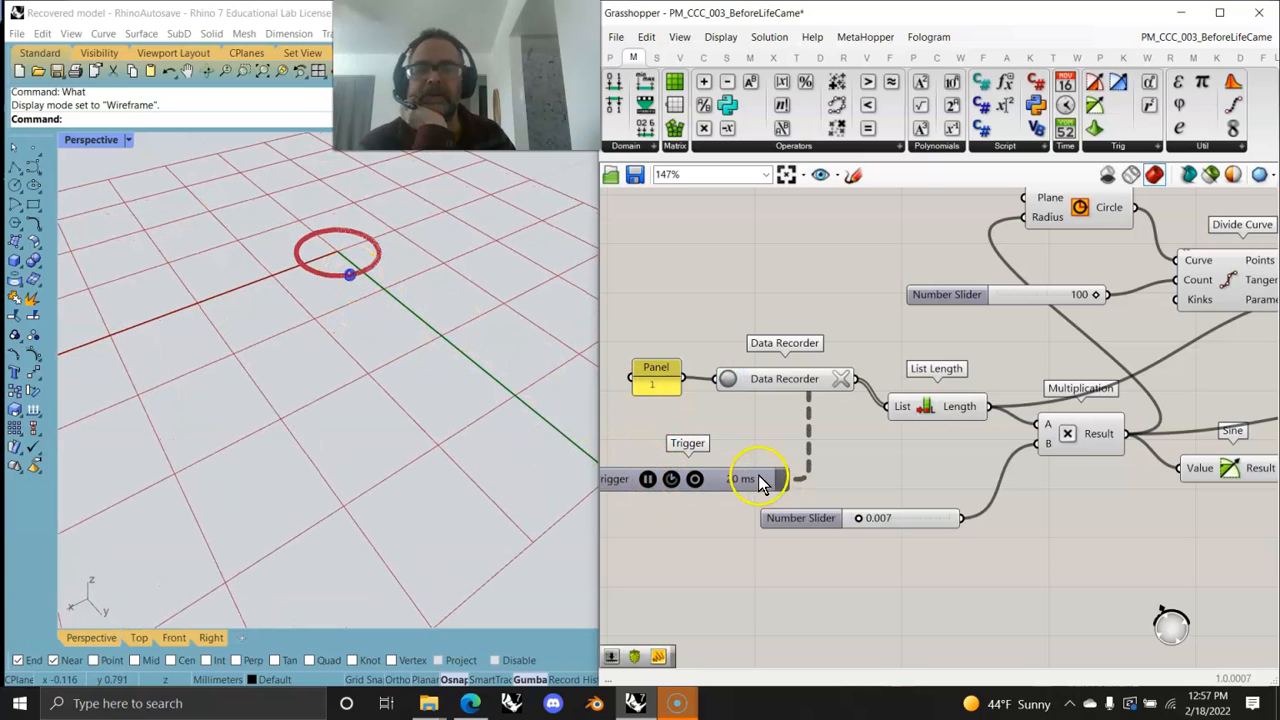
click(729, 379)
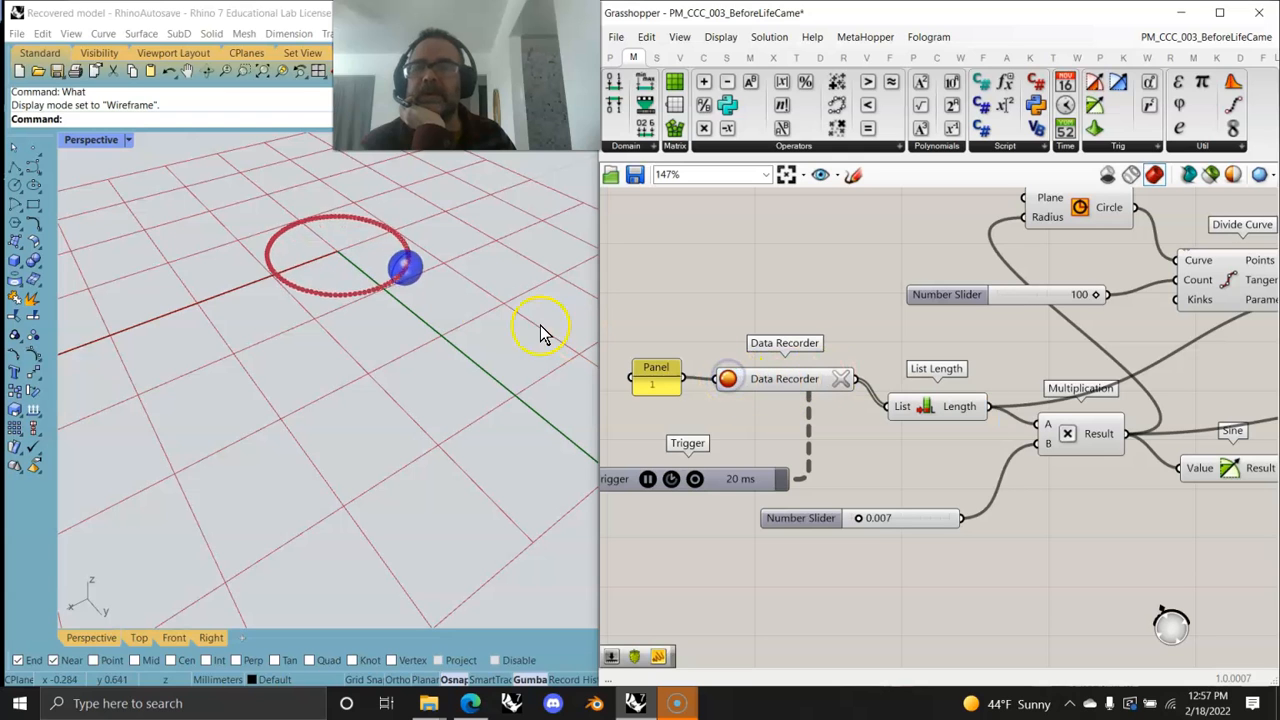
right_drag(419, 432, 531, 487)
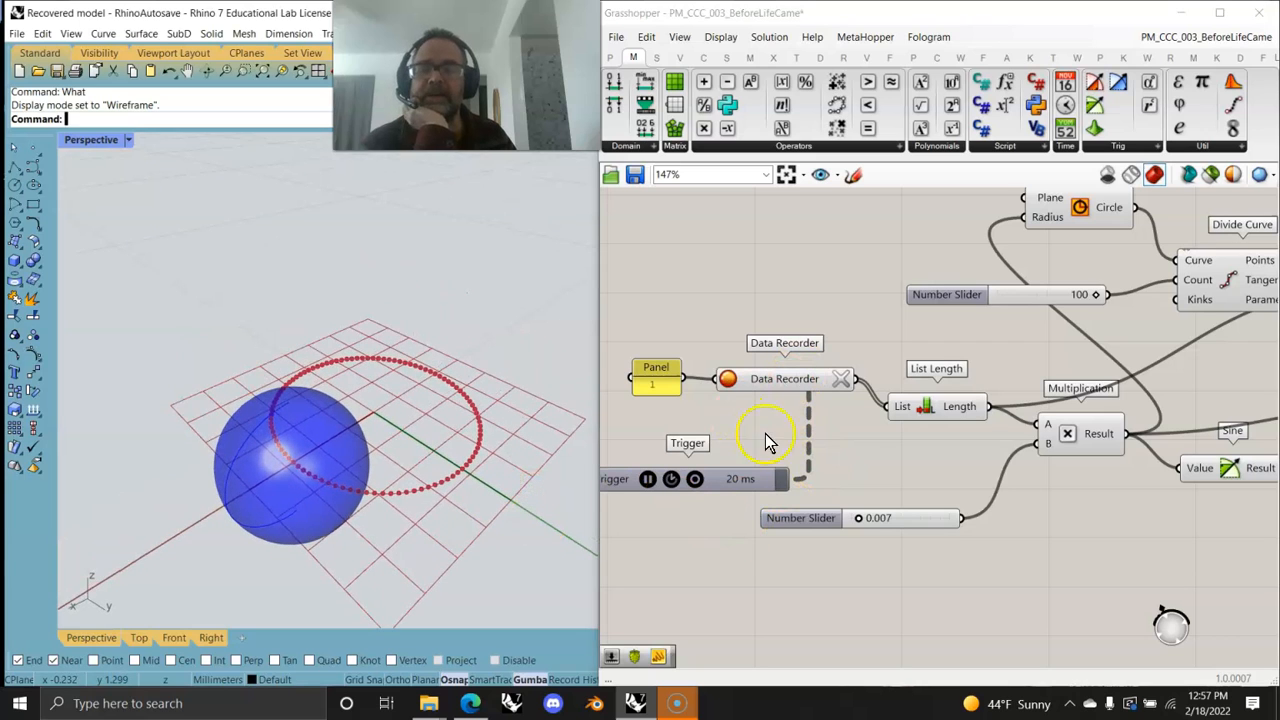
- Add a Panel beneath the Sine component and connect the Sine Result output to it
right_drag(1129, 563, 944, 556)
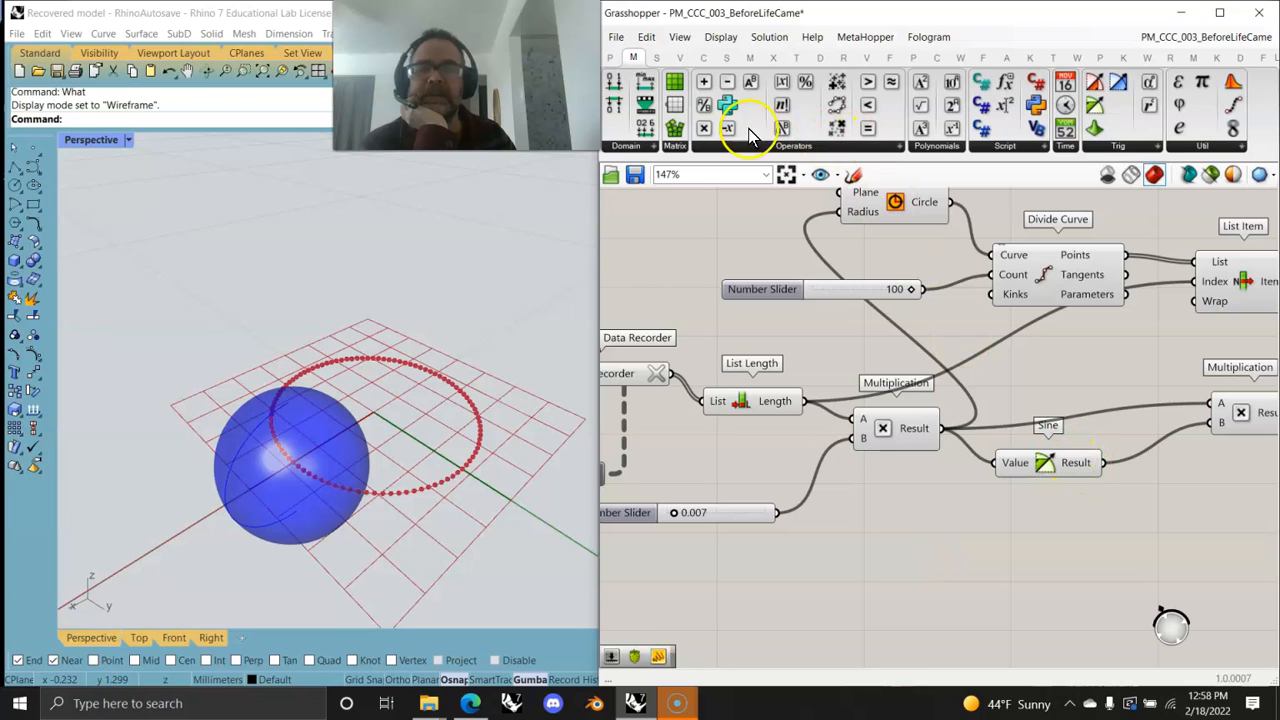
click(611, 57)
drag(914, 104, 1128, 539)
right_drag(1165, 562, 961, 423)
drag(961, 423, 1000, 430)
- Move the Panel showing the Sine result beneath the 0.007 Number Slider, close to the Data Recorder
right_drag(820, 440, 969, 469)
scroll(974, 477, down, 3)
scroll(874, 458, up, 2)
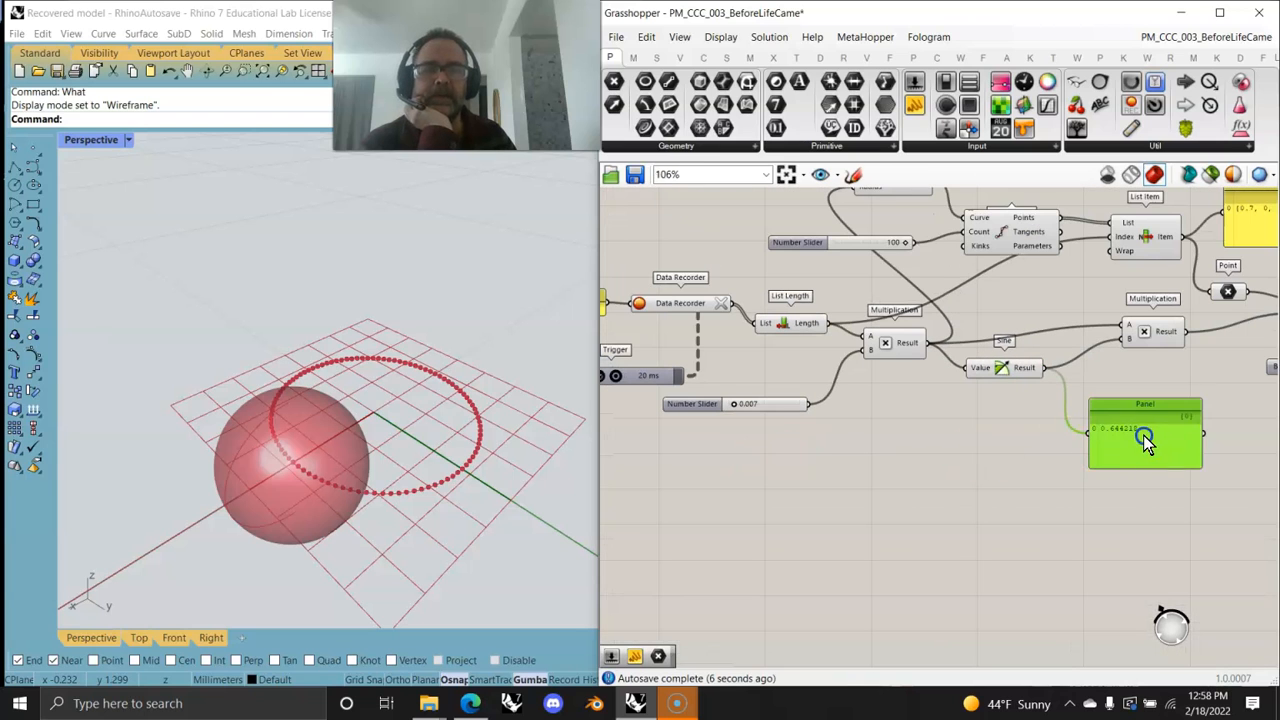
drag(1145, 441, 720, 449)
right_drag(720, 449, 908, 491)
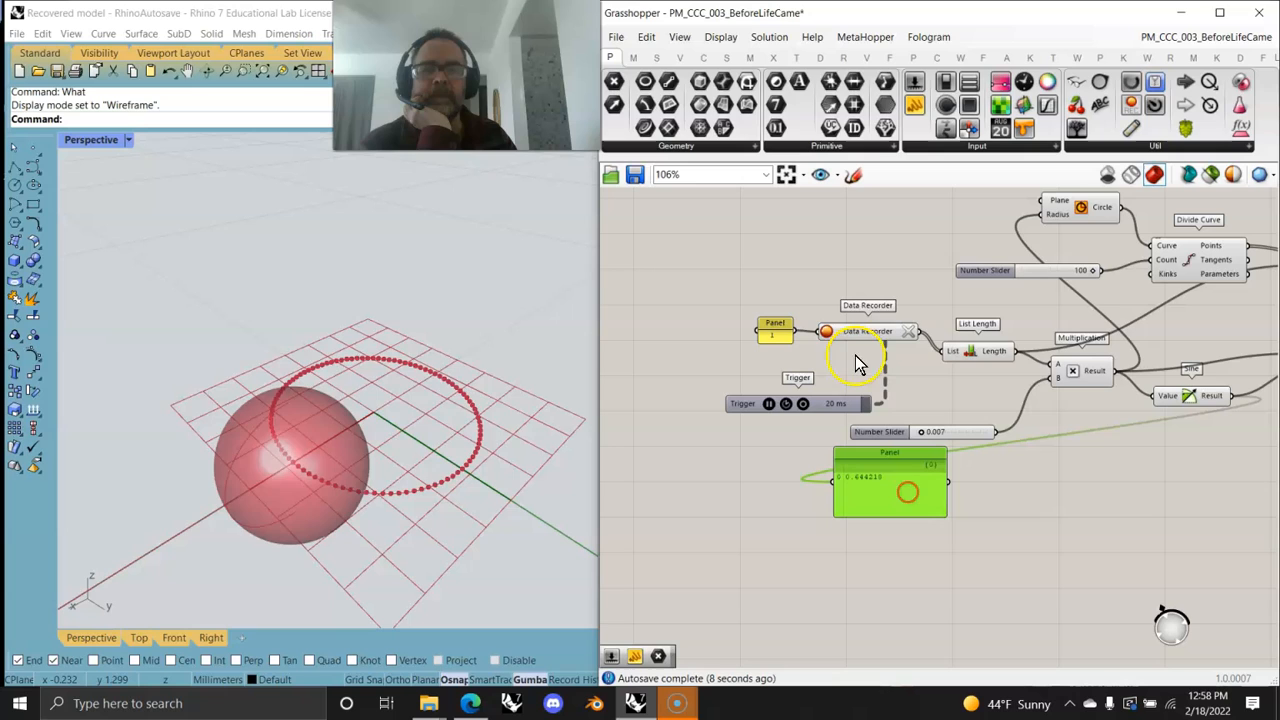
- Clear the Data Recorder and set its record limit to 1000
click(907, 334)
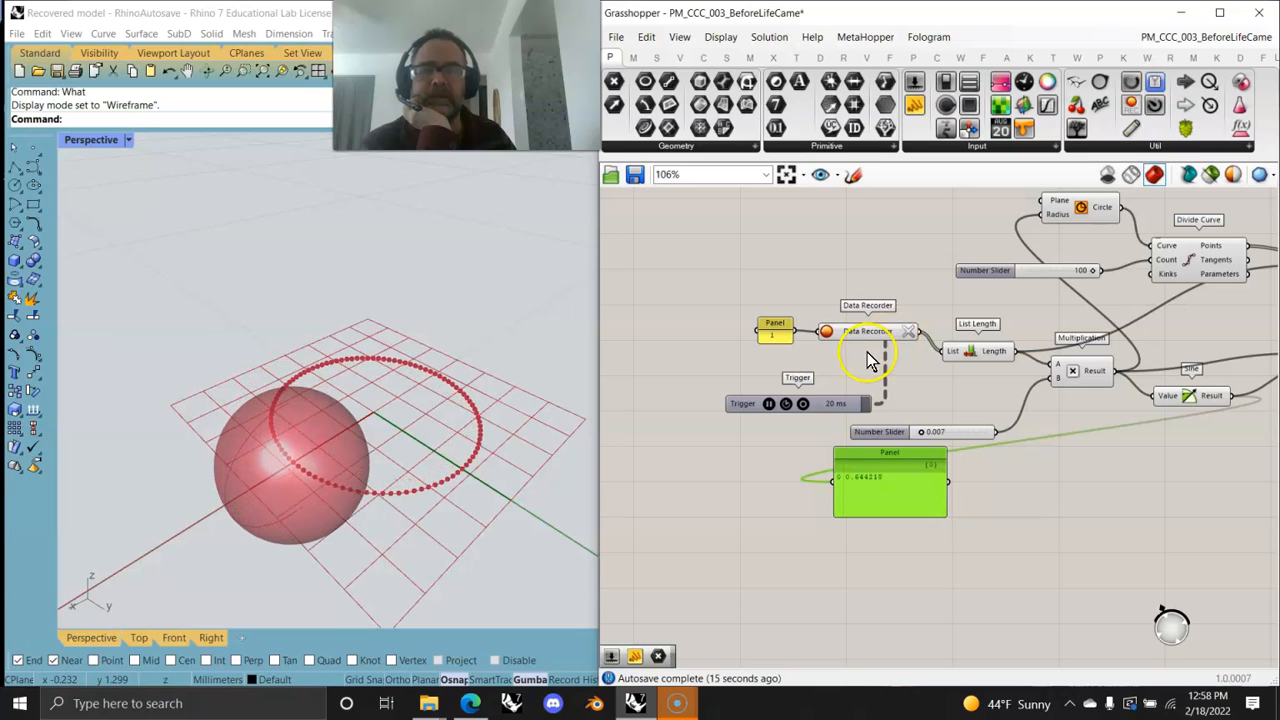
right_click(858, 334)
mouse_move(907, 420)
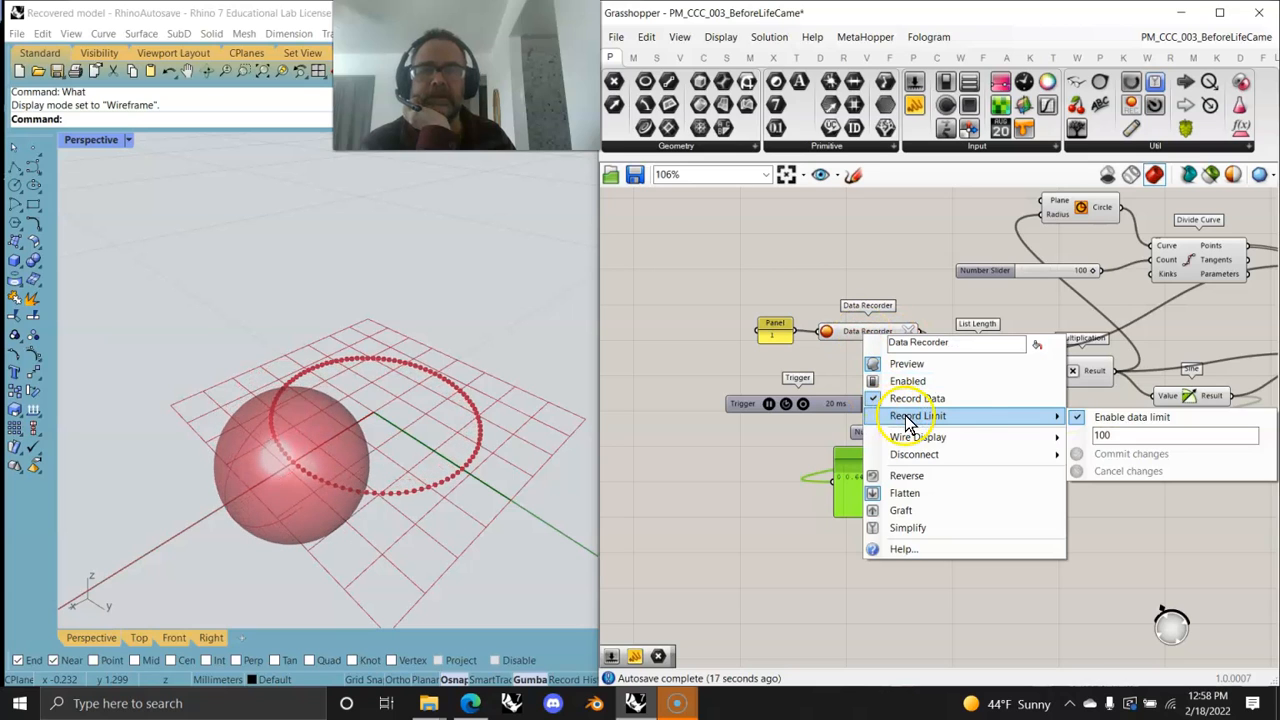
click(1110, 434)
text(0)
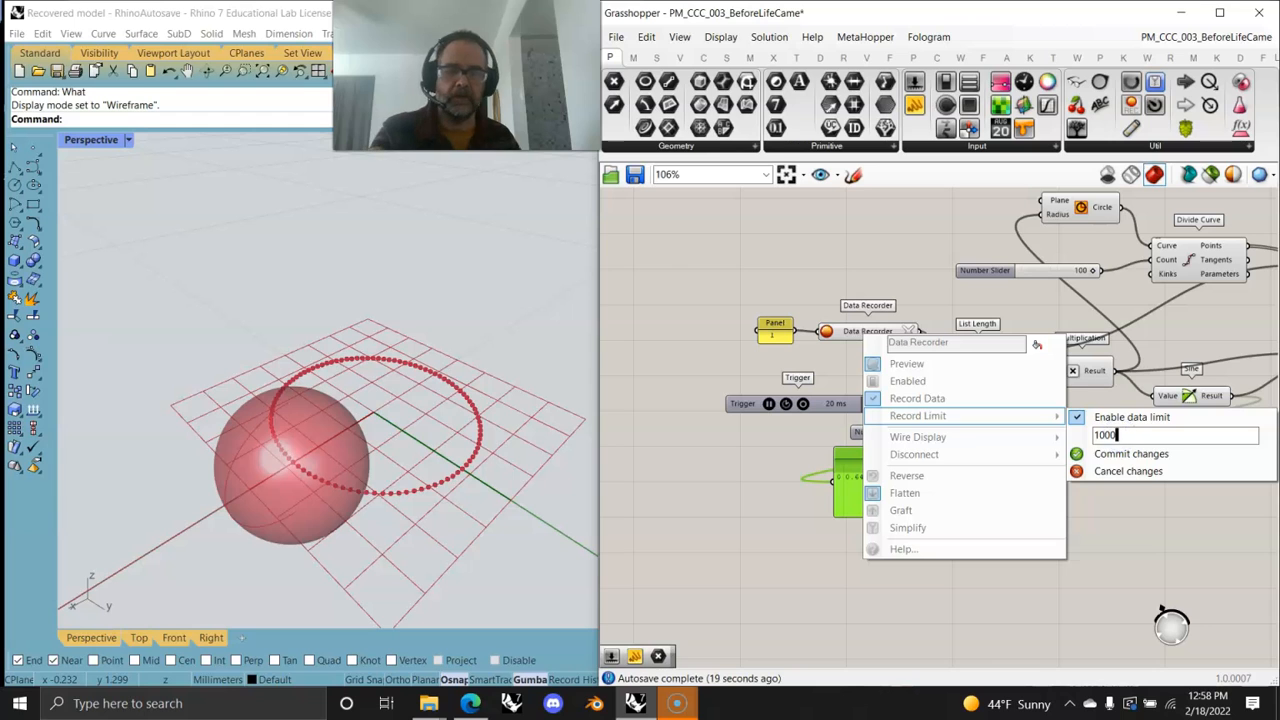
click(1085, 454)
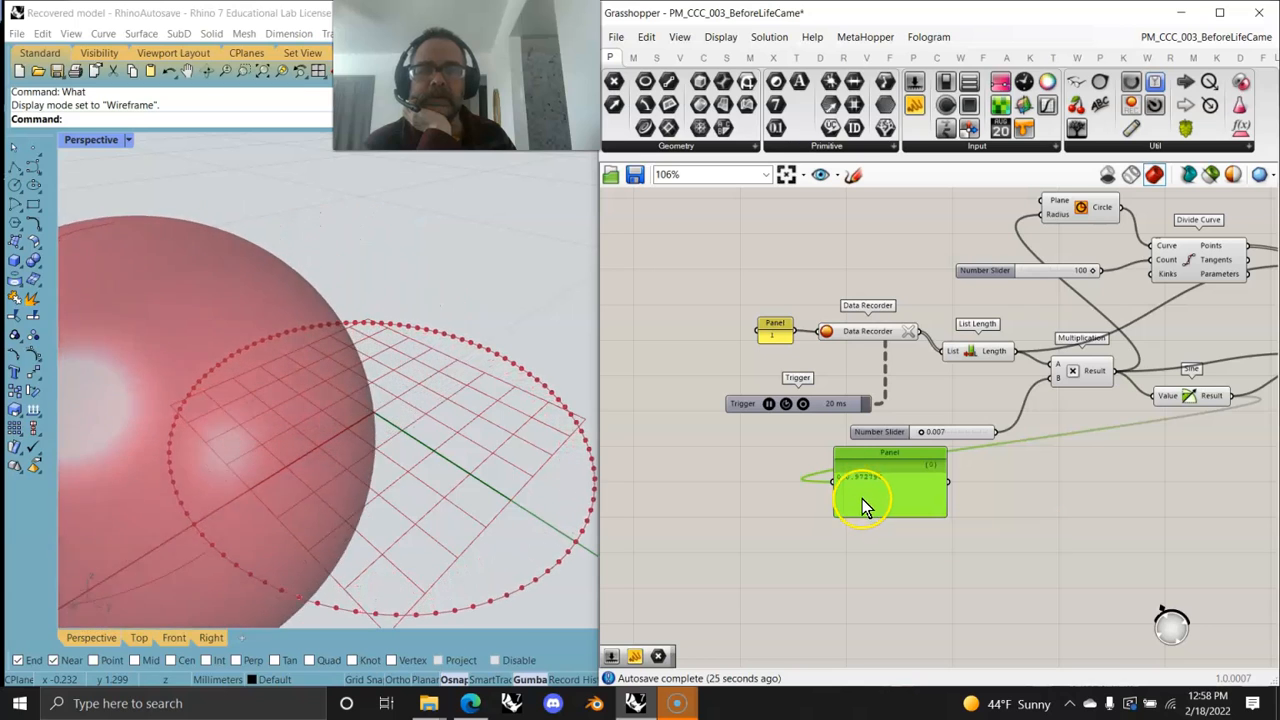
- Examine how the Sine value in the Panel relates to the sphere's size as it travels around the expanding circle
scroll(866, 492, down, 1)
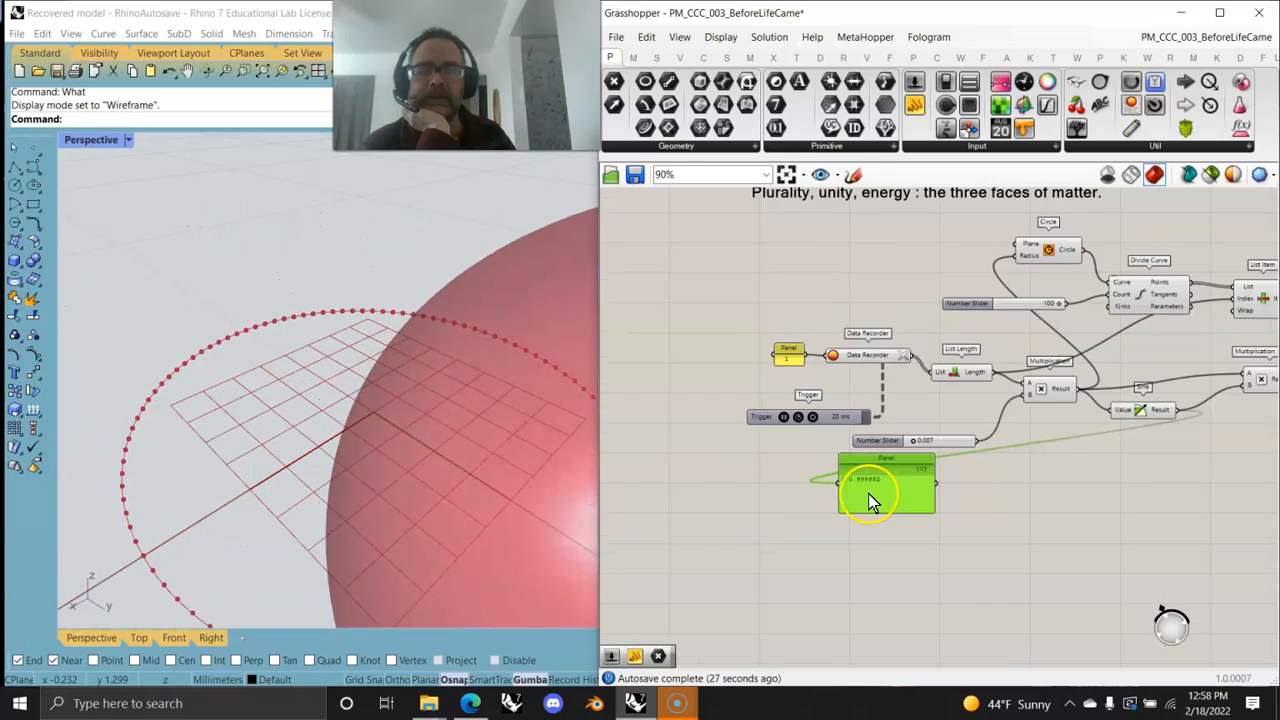
scroll(868, 493, down, 2)
scroll(894, 503, up, 4)
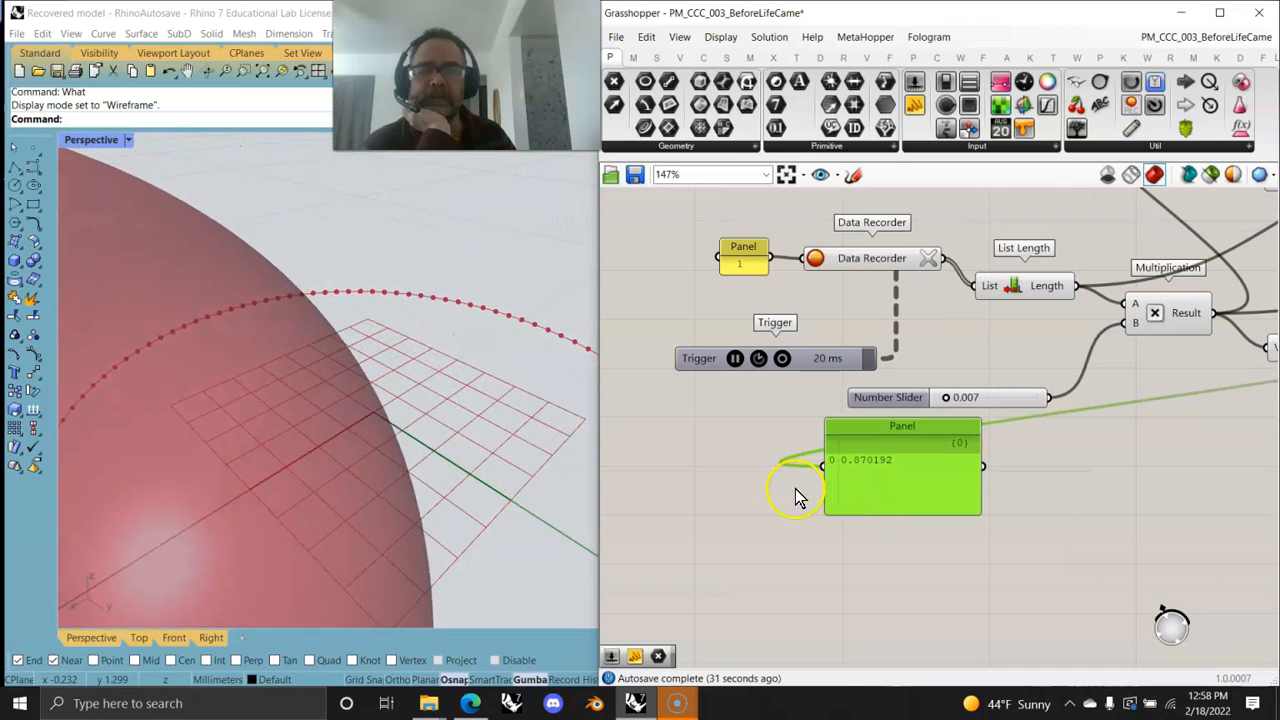
scroll(466, 473, down, 6)
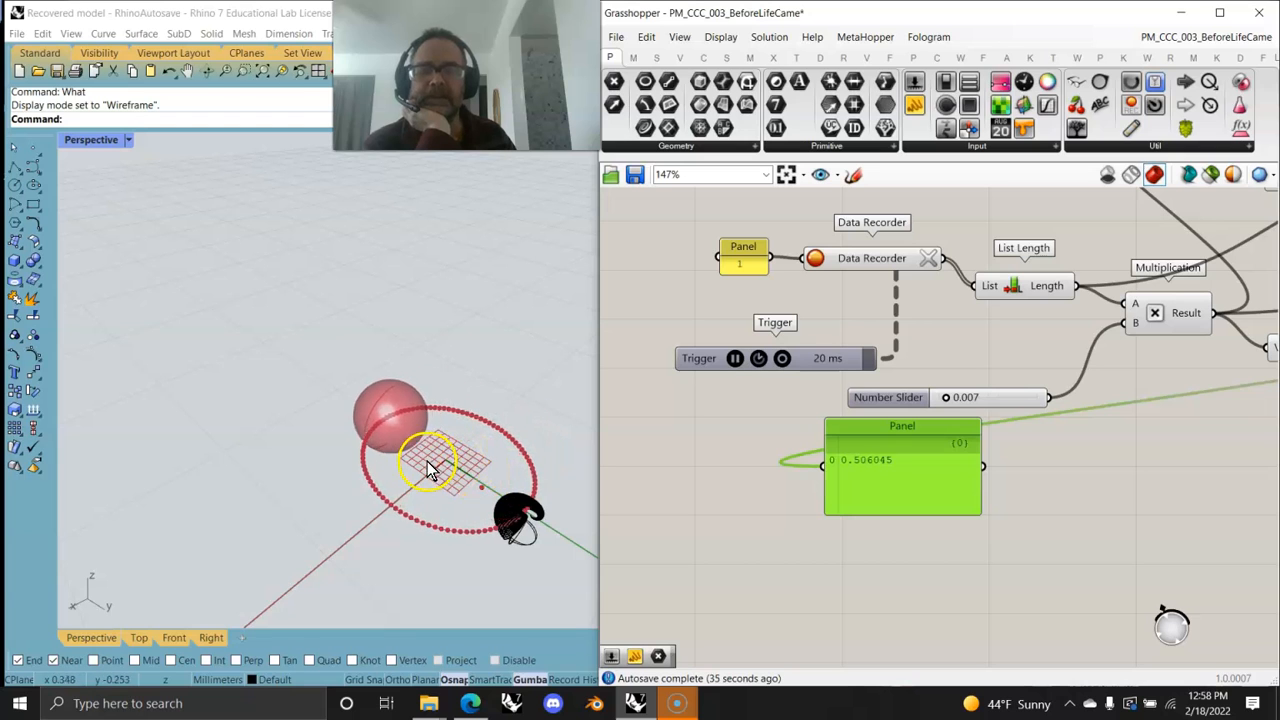
right_drag(1051, 543, 777, 503)
scroll(824, 510, down, 2)
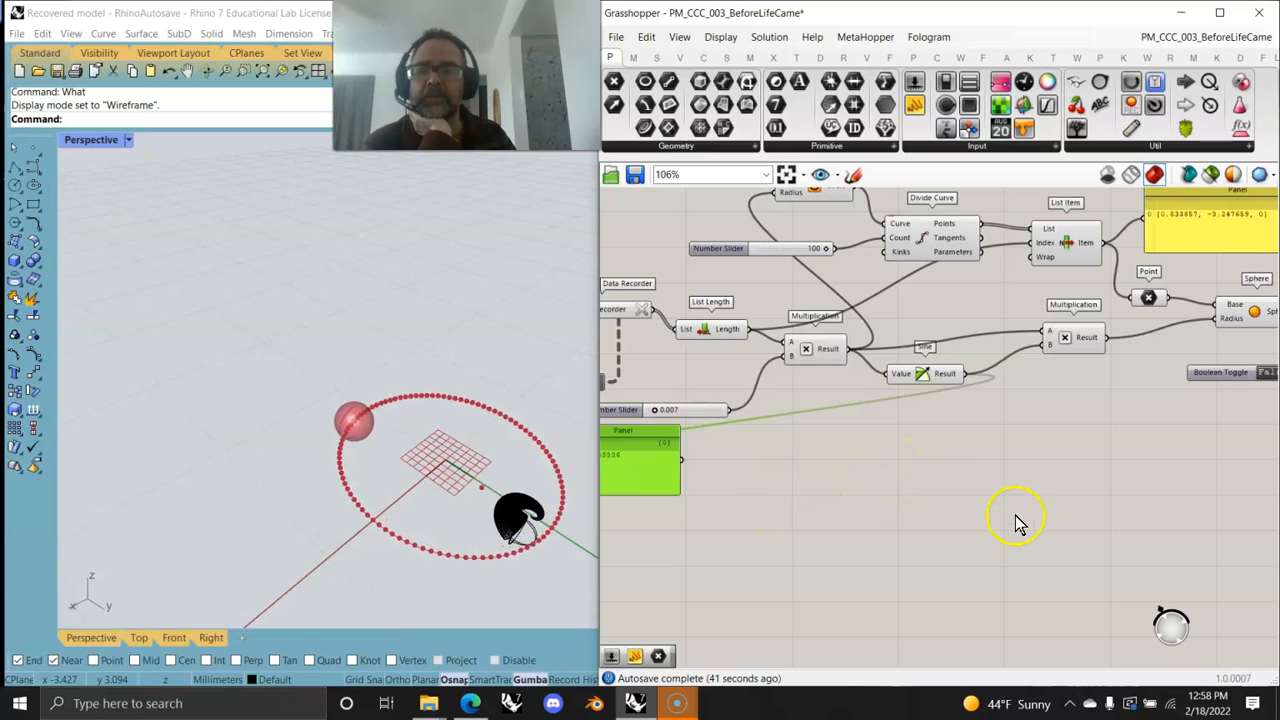
right_drag(867, 502, 1078, 522)
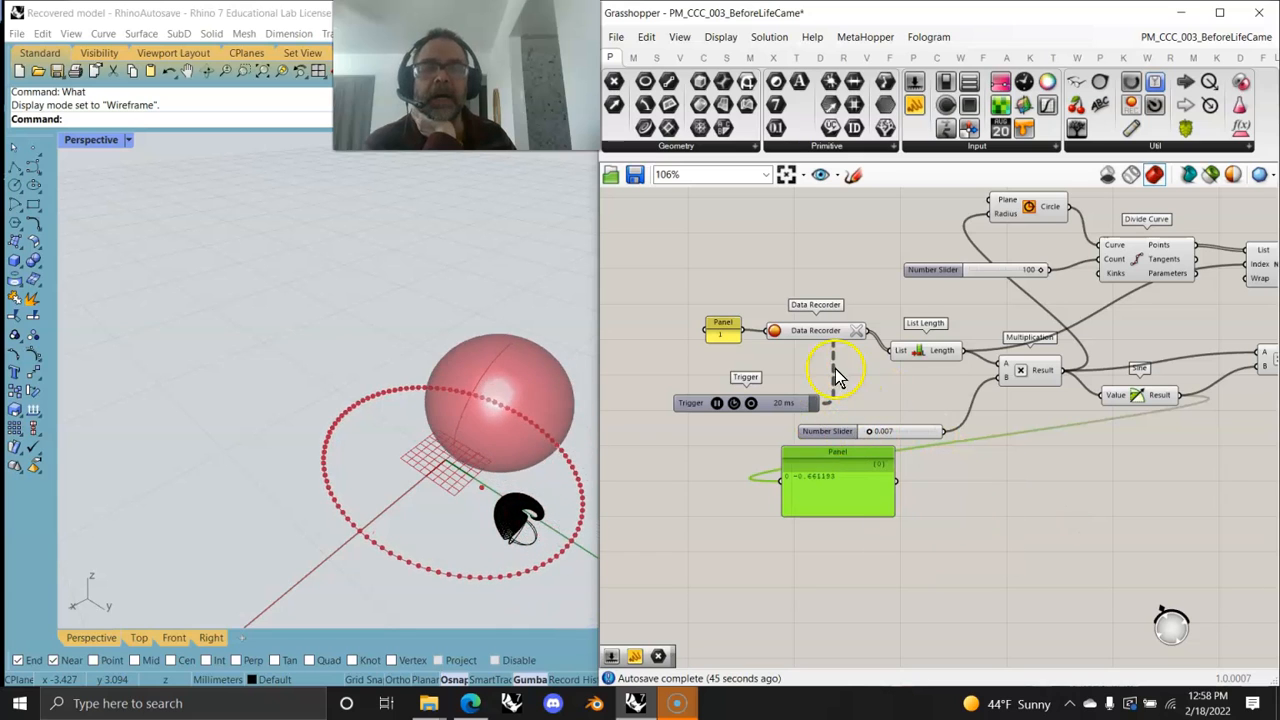
- Clear the Data Recorder, stop the Trigger and set the recorder's record limit to 100
click(856, 330)
click(719, 405)
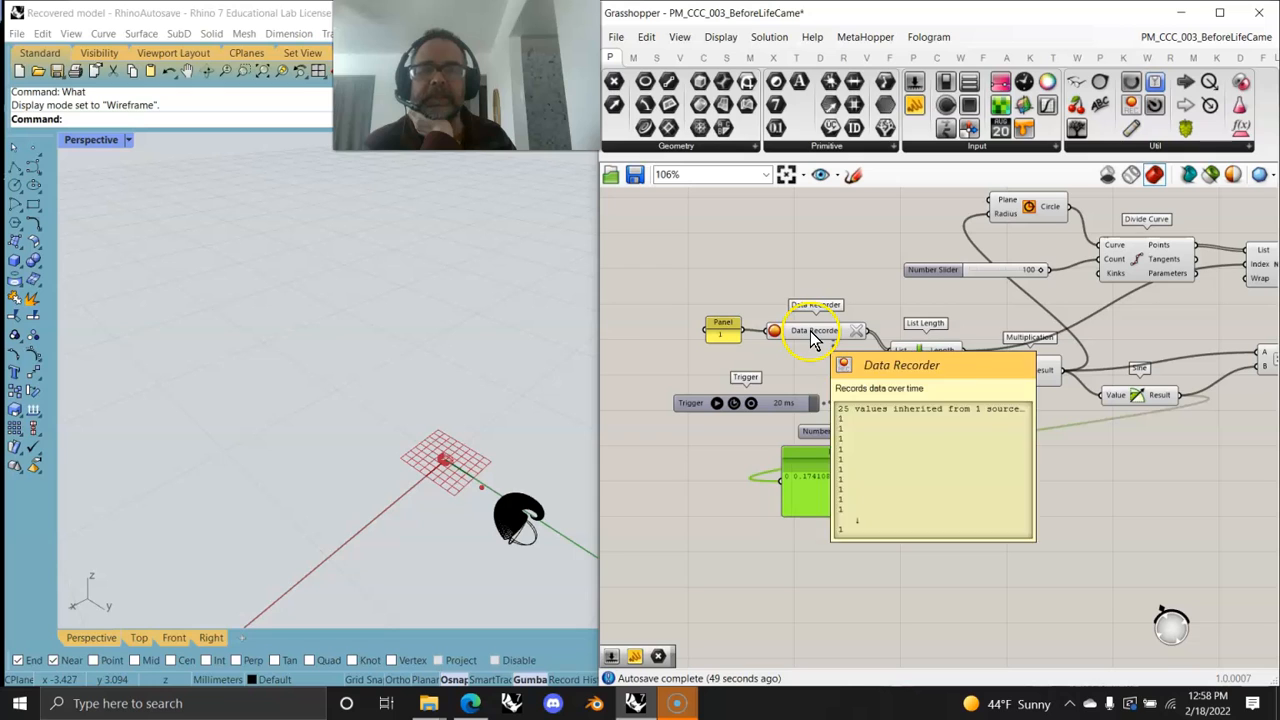
right_click(812, 338)
mouse_move(870, 418)
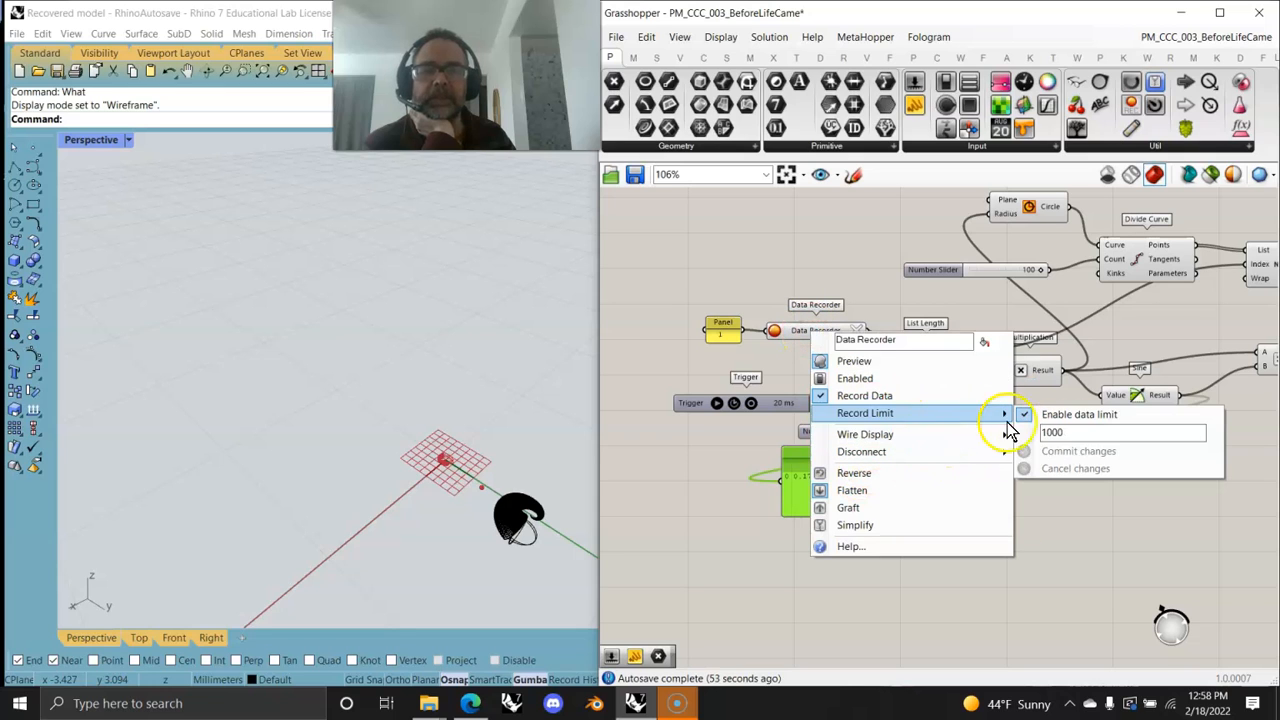
click(1066, 431)
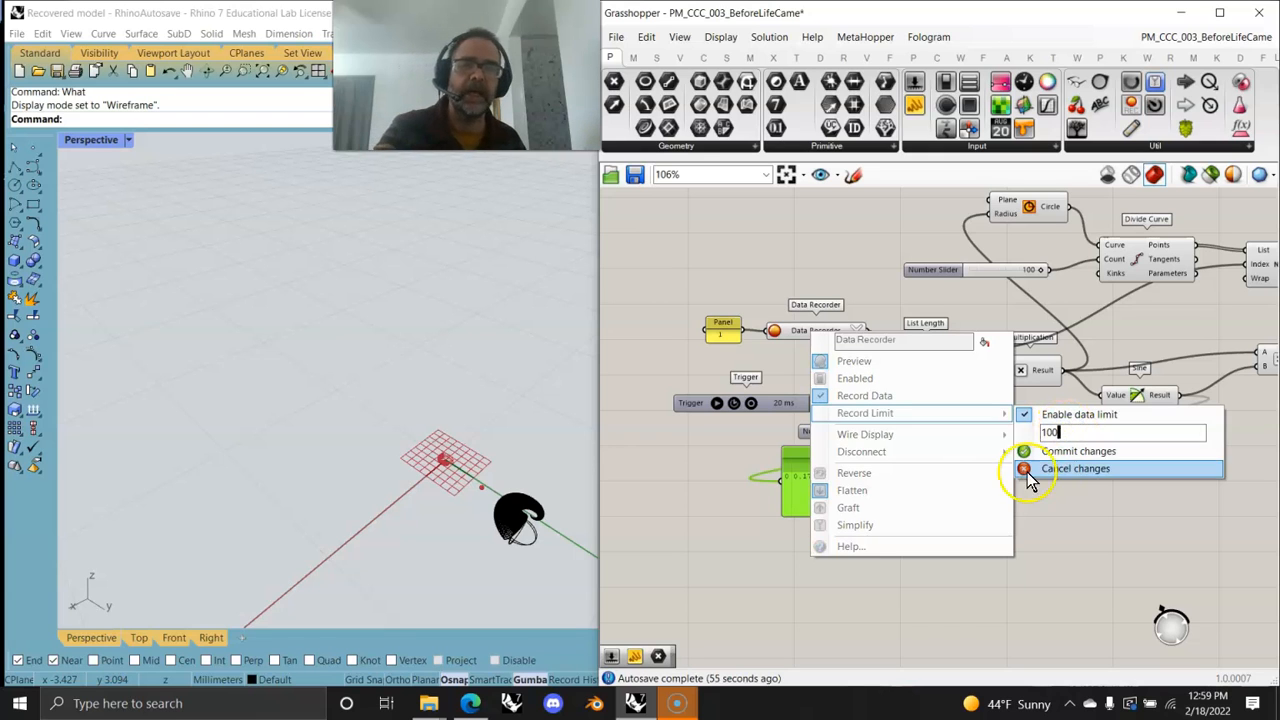
click(1021, 451)
- Move the Panel showing the Sine result back beneath the Sine component
drag(845, 503, 1200, 480)
right_drag(1200, 480, 834, 523)
scroll(822, 518, down, 3)
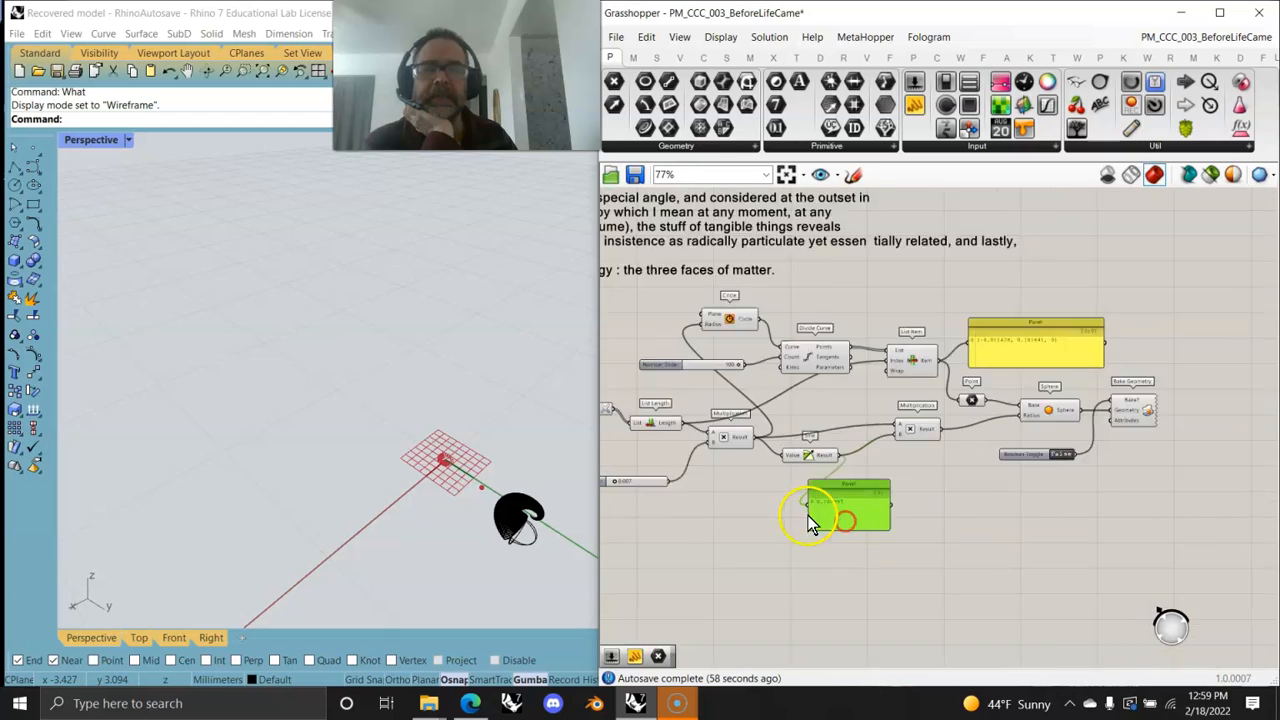
- Set the Boolean Toggle feeding Bake Geometry to True
scroll(1086, 436, up, 3)
scroll(1082, 438, up, 1)
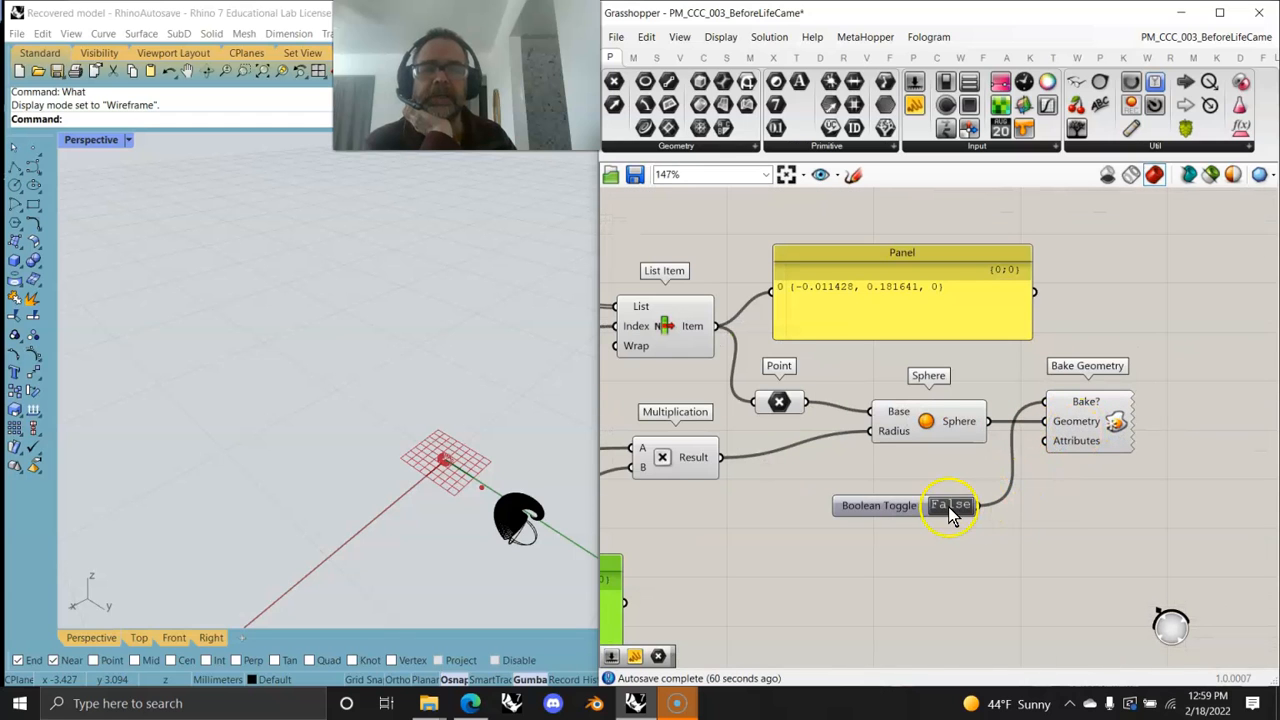
right_drag(837, 573, 1141, 525)
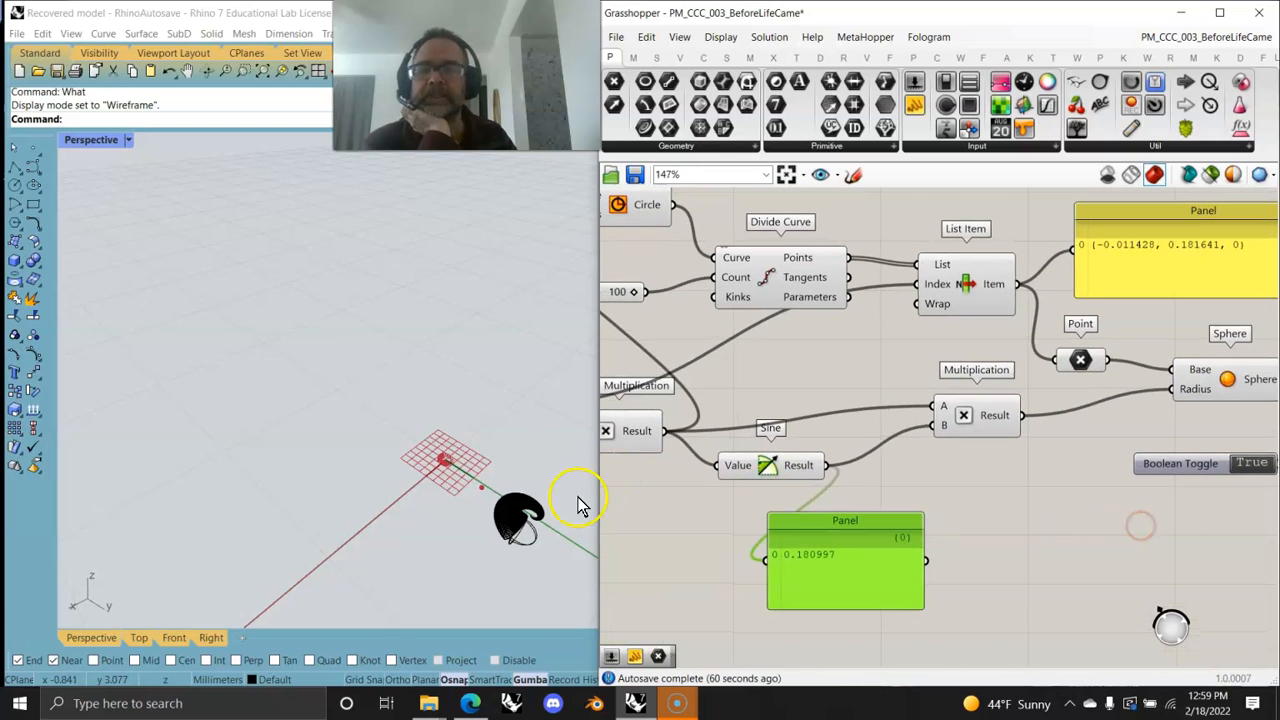
- Clear the Data Recorder and start the Trigger to bake the growing series of spheres
scroll(471, 491, up, 5)
right_drag(806, 472, 1024, 469)
right_drag(774, 359, 1018, 350)
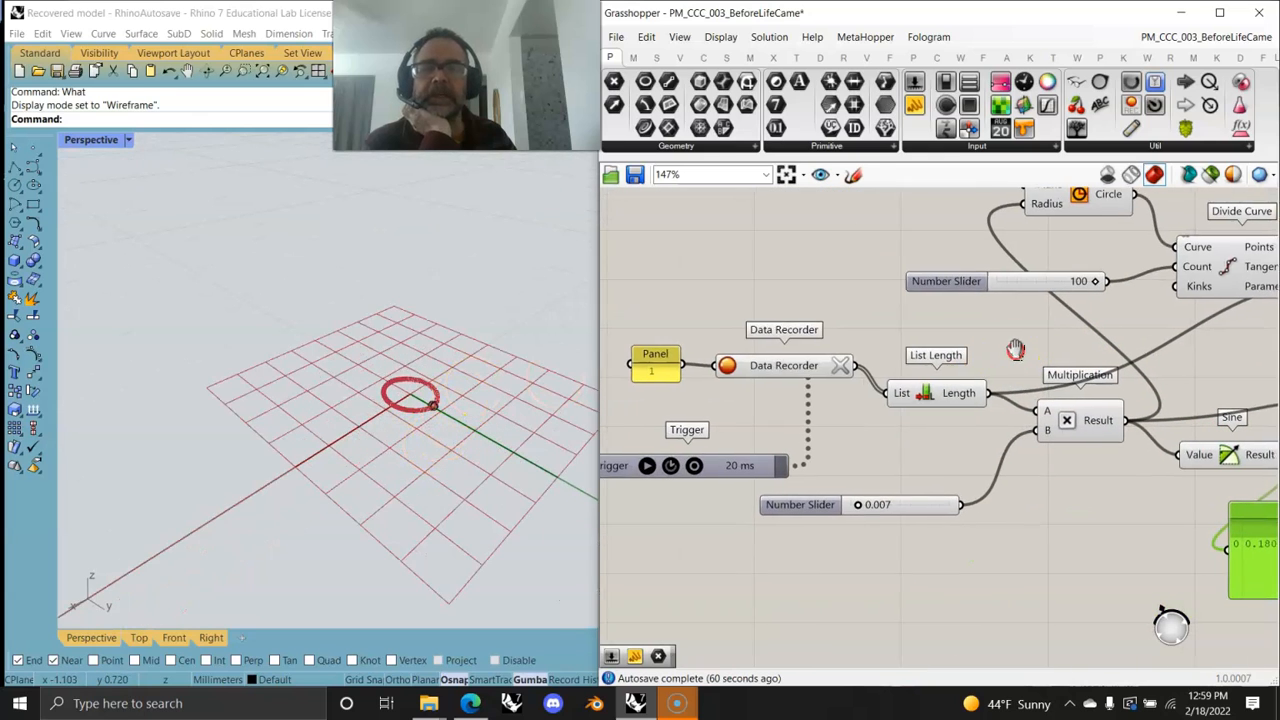
click(845, 365)
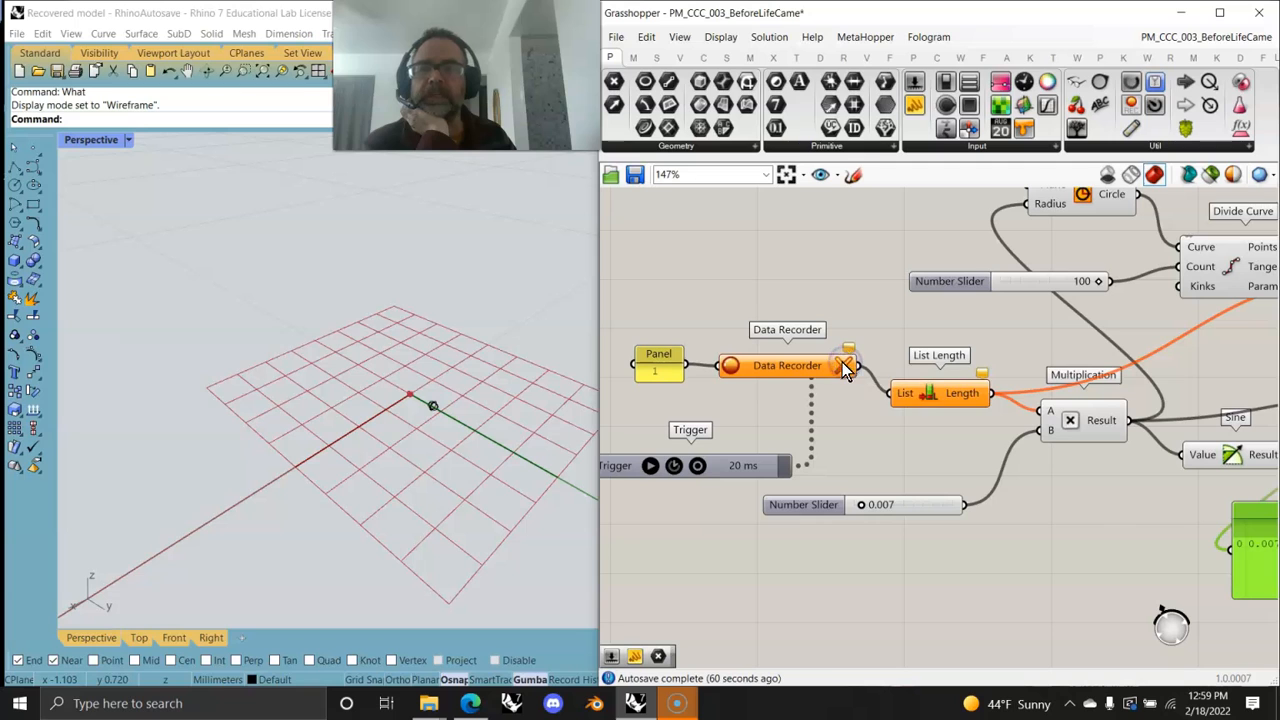
click(650, 466)
scroll(430, 408, up, 2)
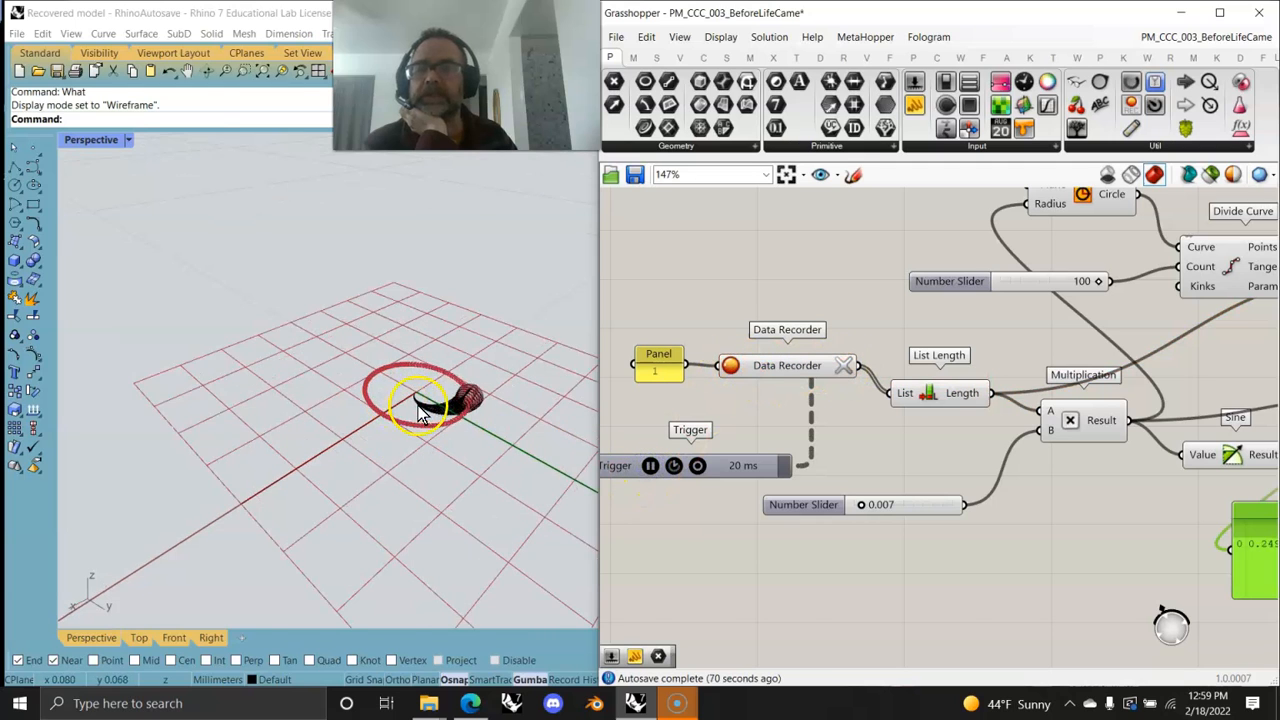
- Switch the Perspective viewport from wireframe to a display mode that shades the baked surfaces
scroll(420, 412, up, 1)
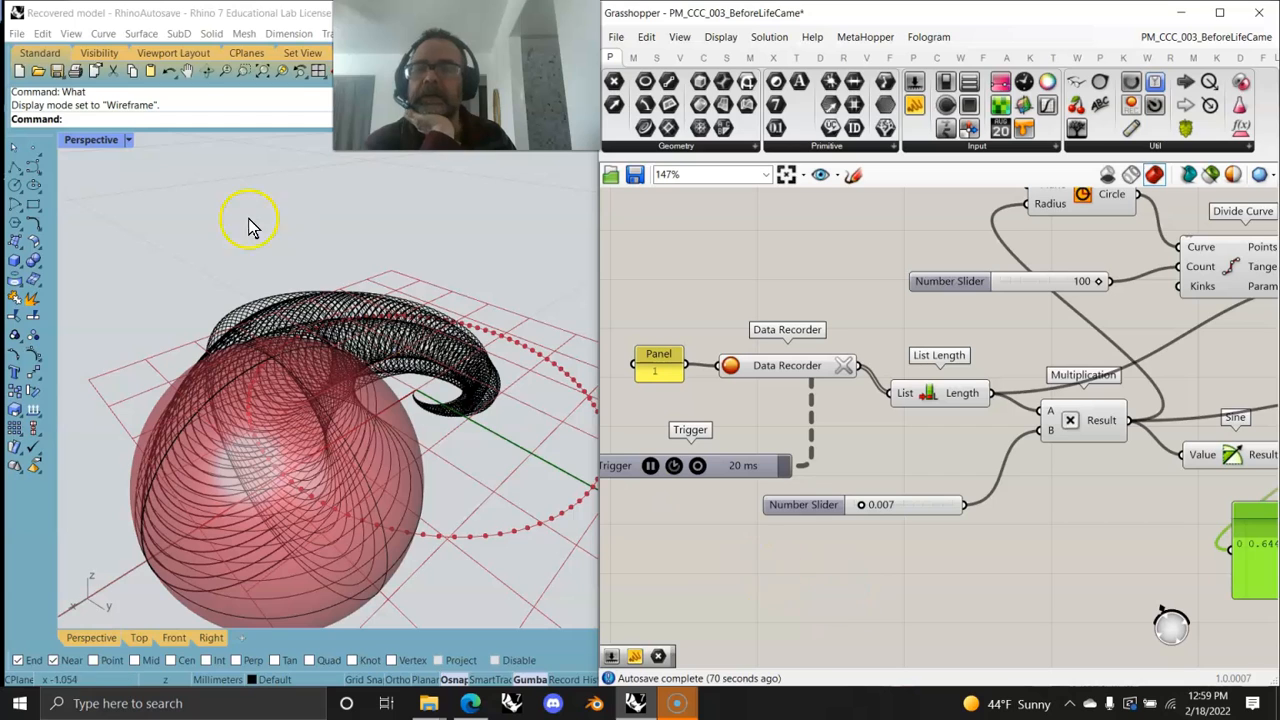
click(88, 139)
click(99, 211)
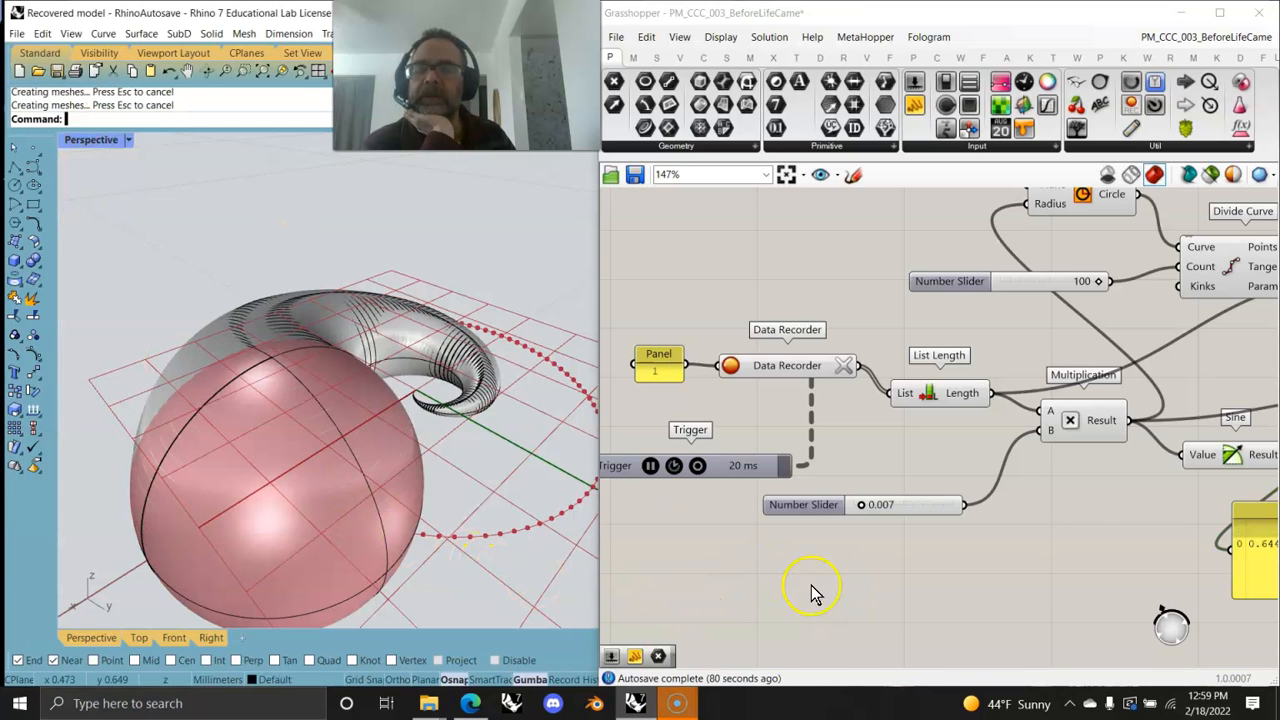
- Stop the Trigger and clear the Data Recorder's recorded values
click(649, 466)
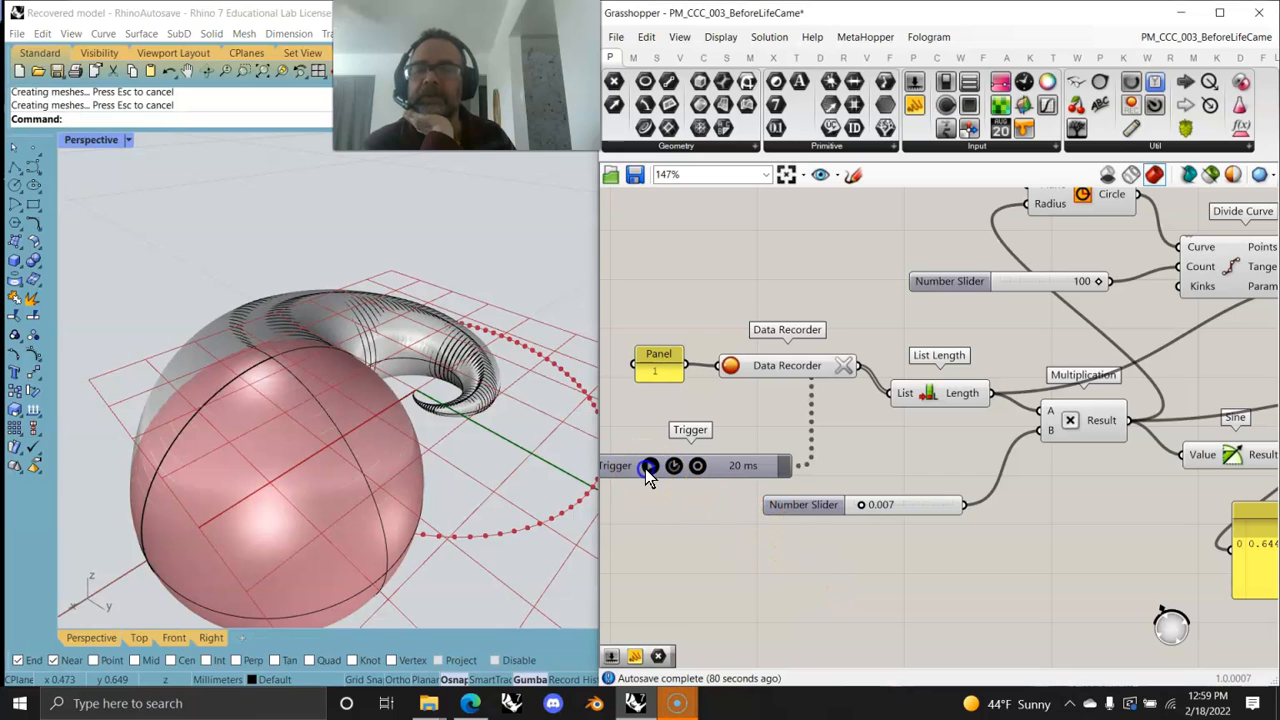
click(844, 367)
- Group the Elemental Matter heading, its text and all components of the sphere definition
scroll(875, 558, down, 3)
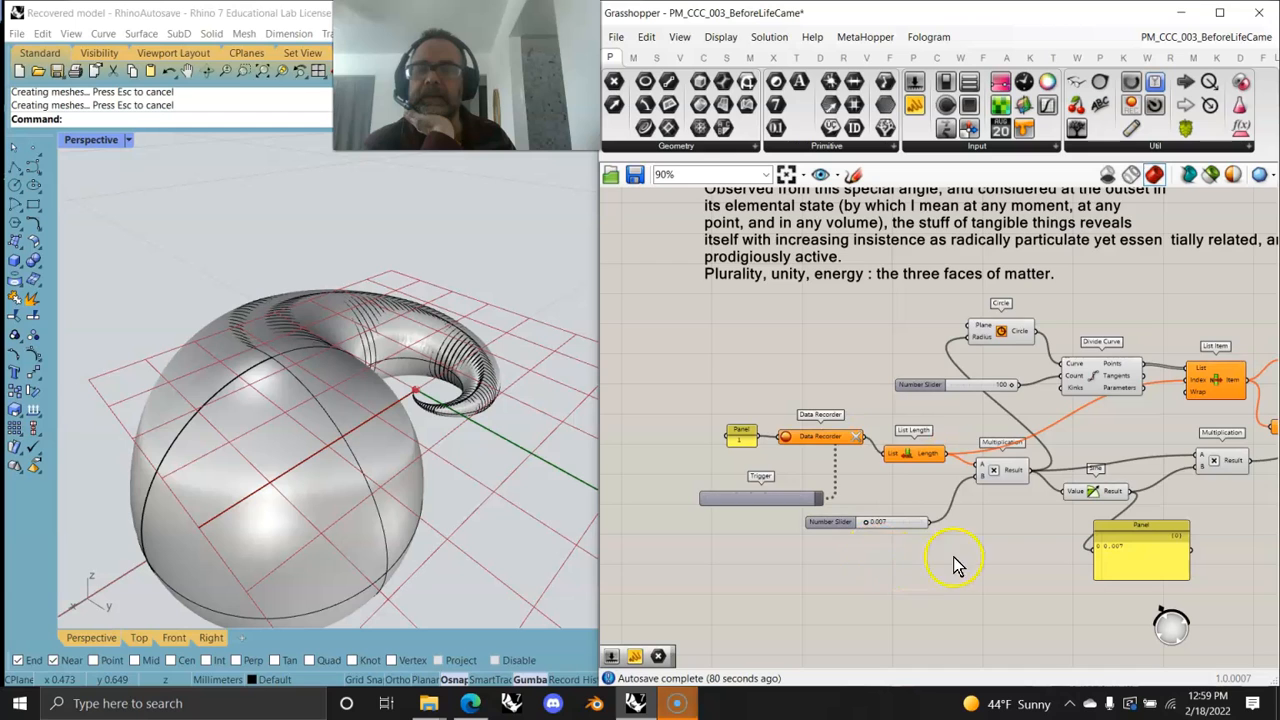
right_drag(1024, 564, 869, 480)
scroll(872, 488, down, 3)
right_drag(967, 514, 957, 543)
drag(1193, 544, 632, 250)
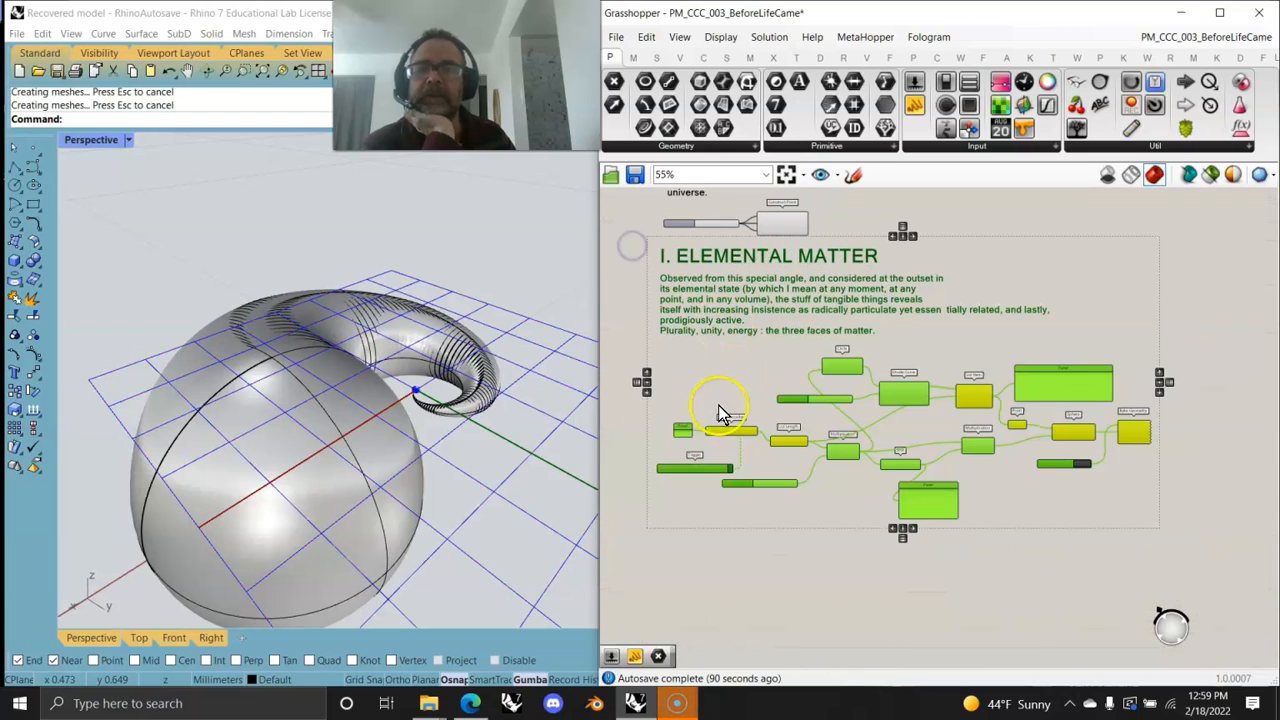
right_click(702, 380)
click(706, 503)
- Group the Chapter One heading, its text, slider and connected component, and nudge the group slightly away from the Elemental Matter group
right_drag(795, 348, 809, 532)
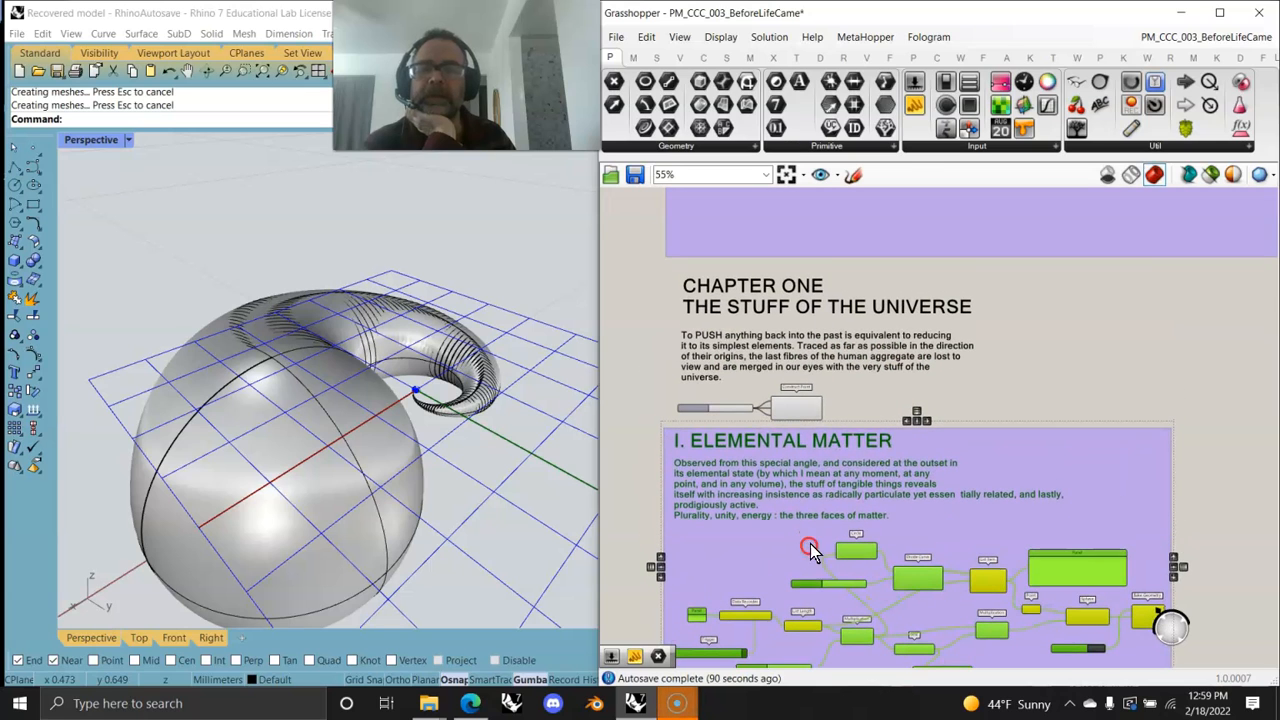
drag(882, 412, 666, 286)
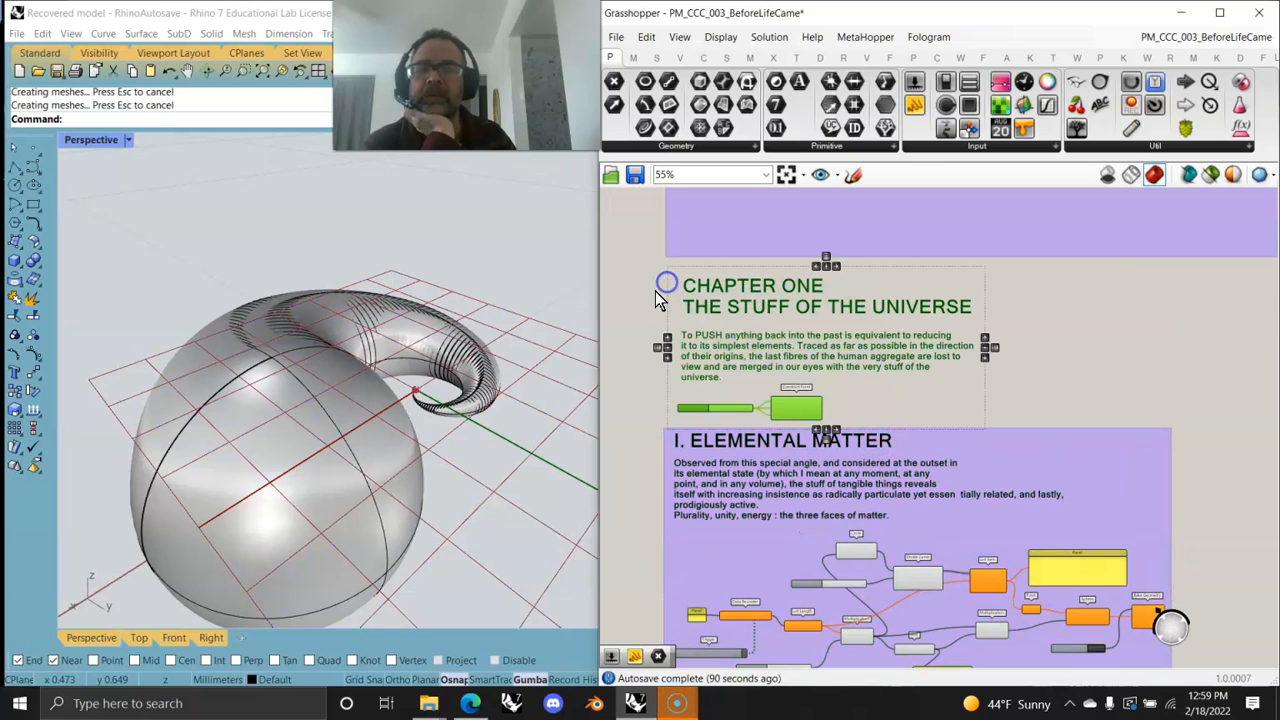
right_click(665, 288)
click(690, 412)
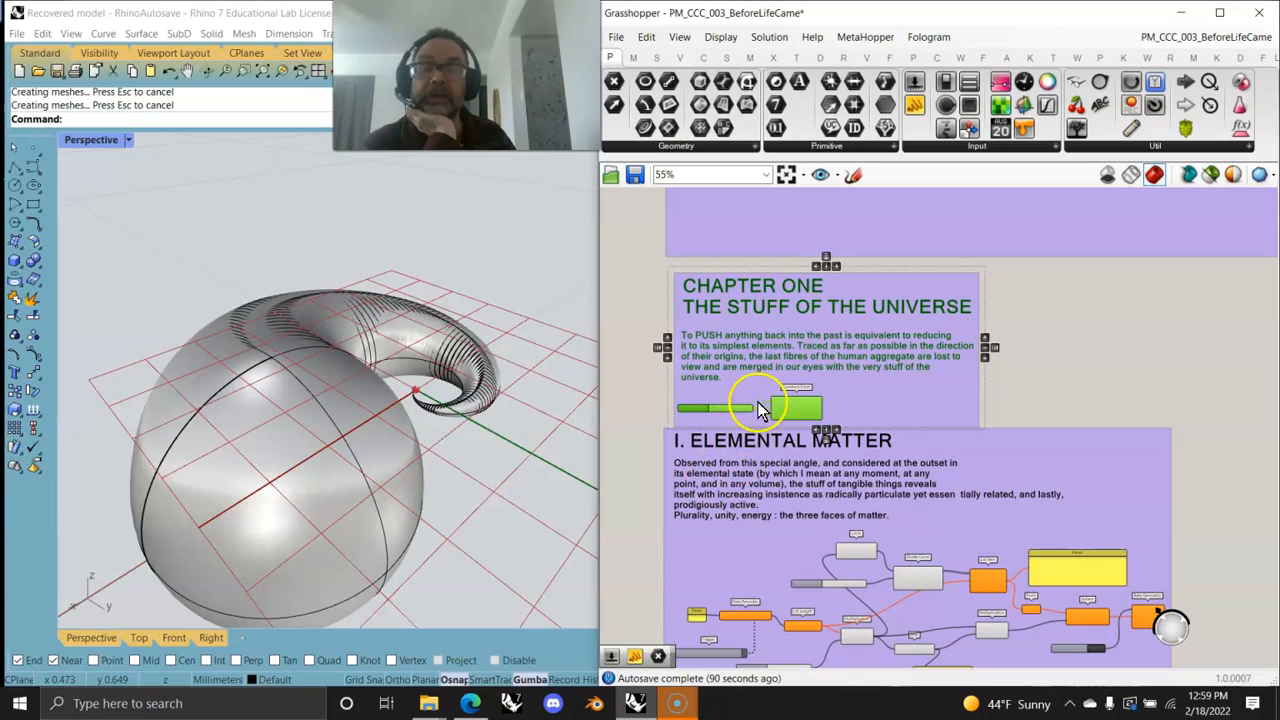
drag(741, 391, 731, 385)
right_drag(737, 579, 773, 352)
click(791, 540)
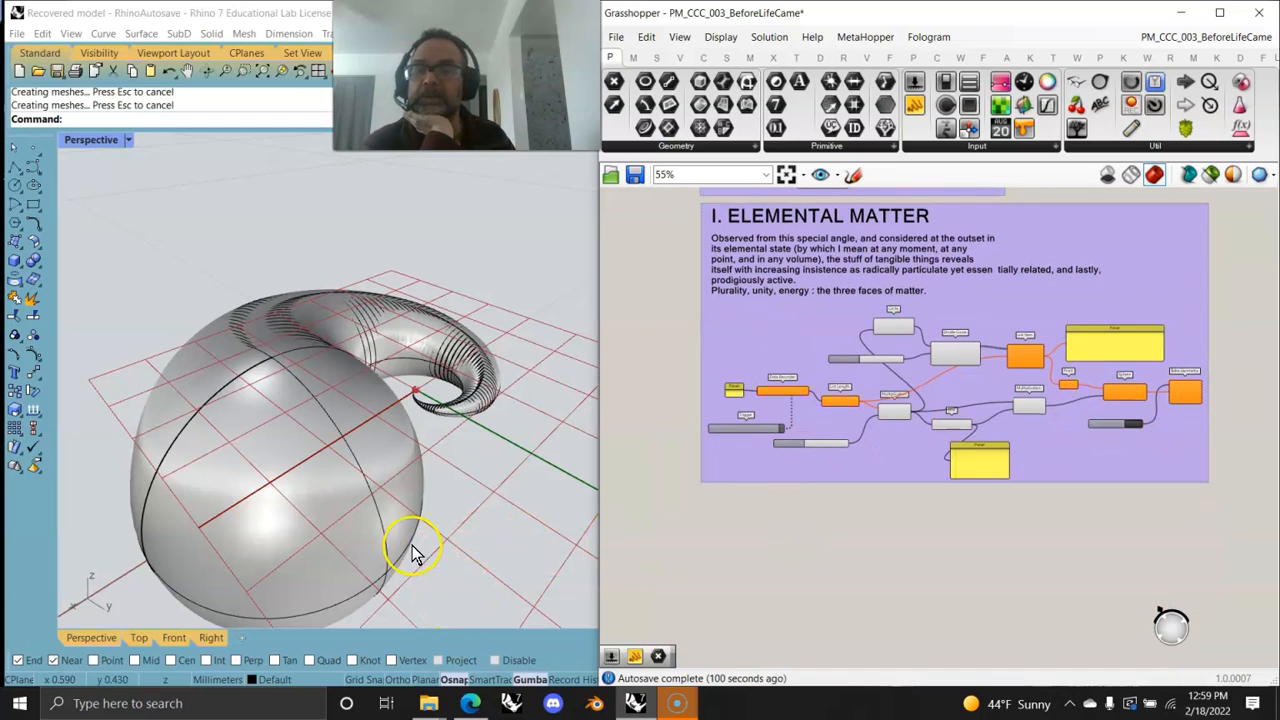
- Select all the baked shell surfaces in the Perspective viewport and merge them with BooleanUnion
click(290, 460)
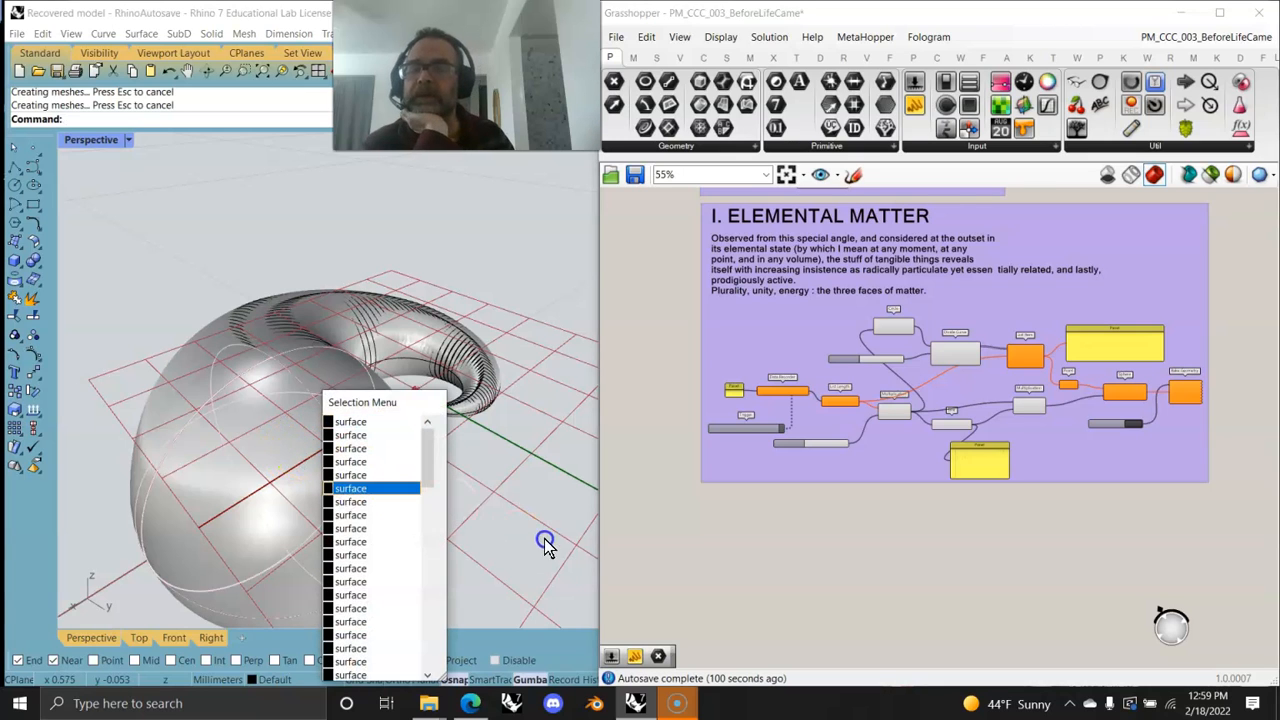
click(443, 514)
drag(517, 563, 120, 230)
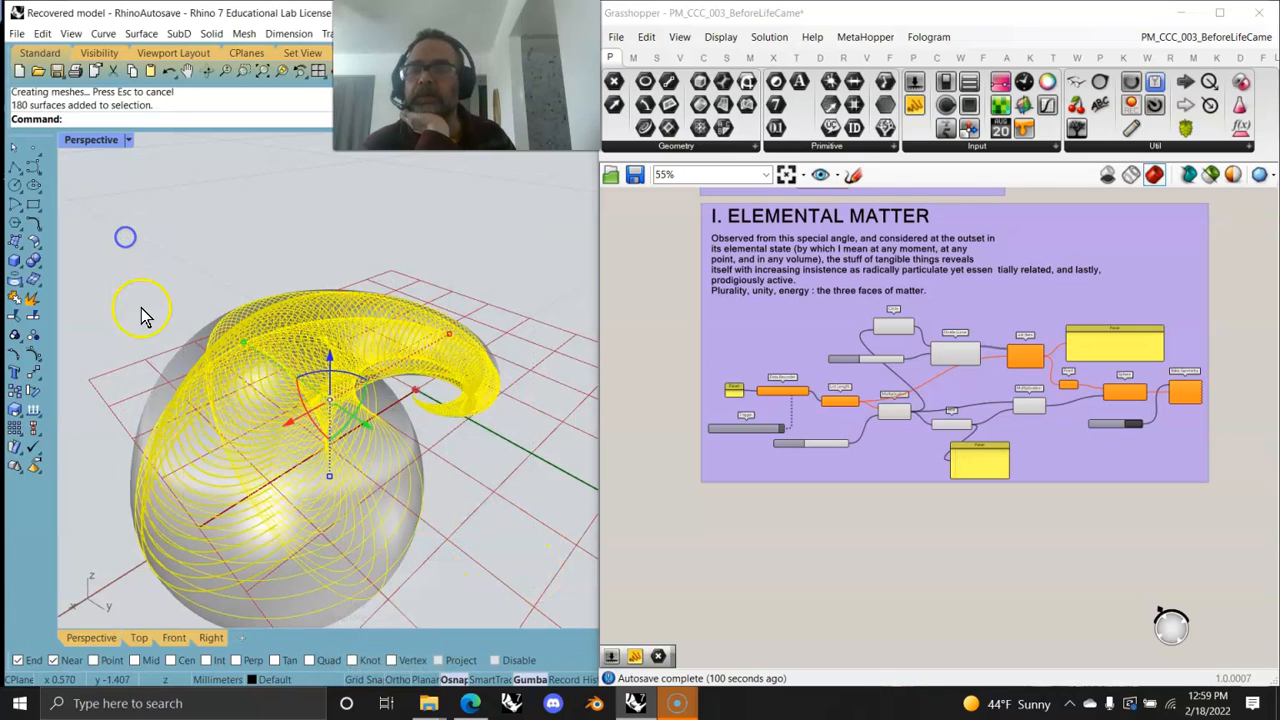
click(95, 117)
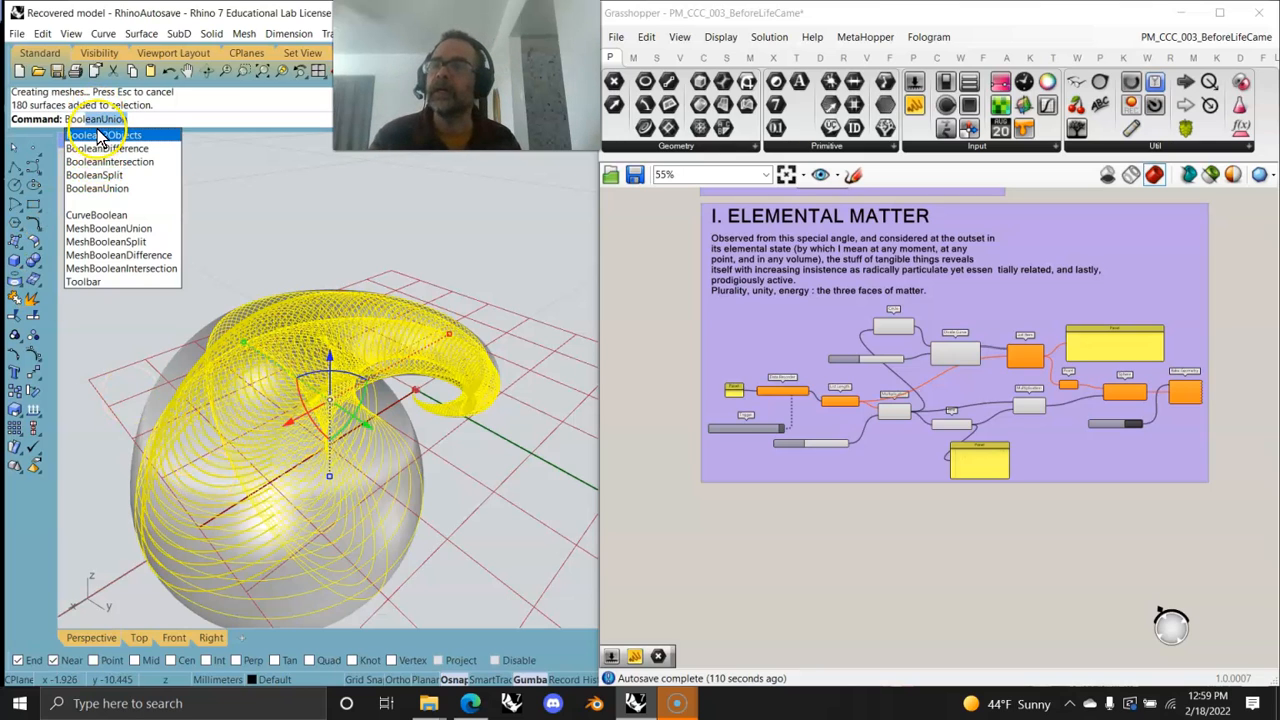
key(Return)
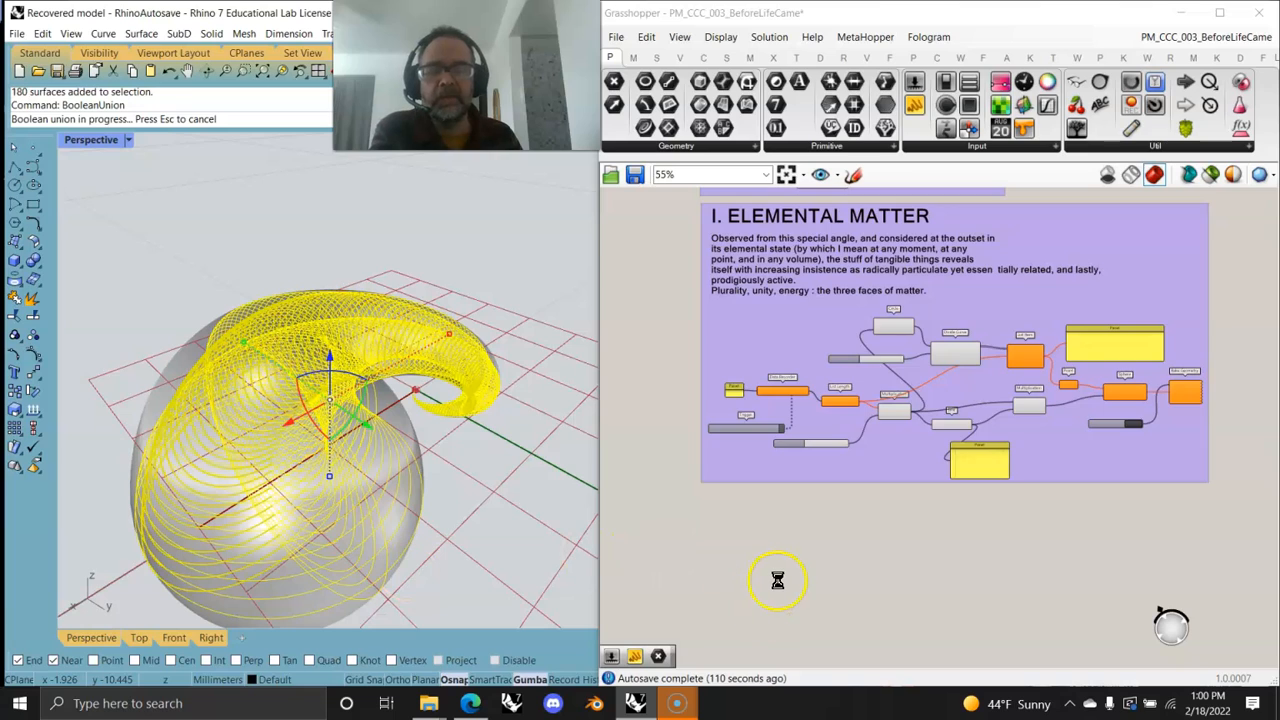
scroll(777, 580, down, 2)
click(827, 574)
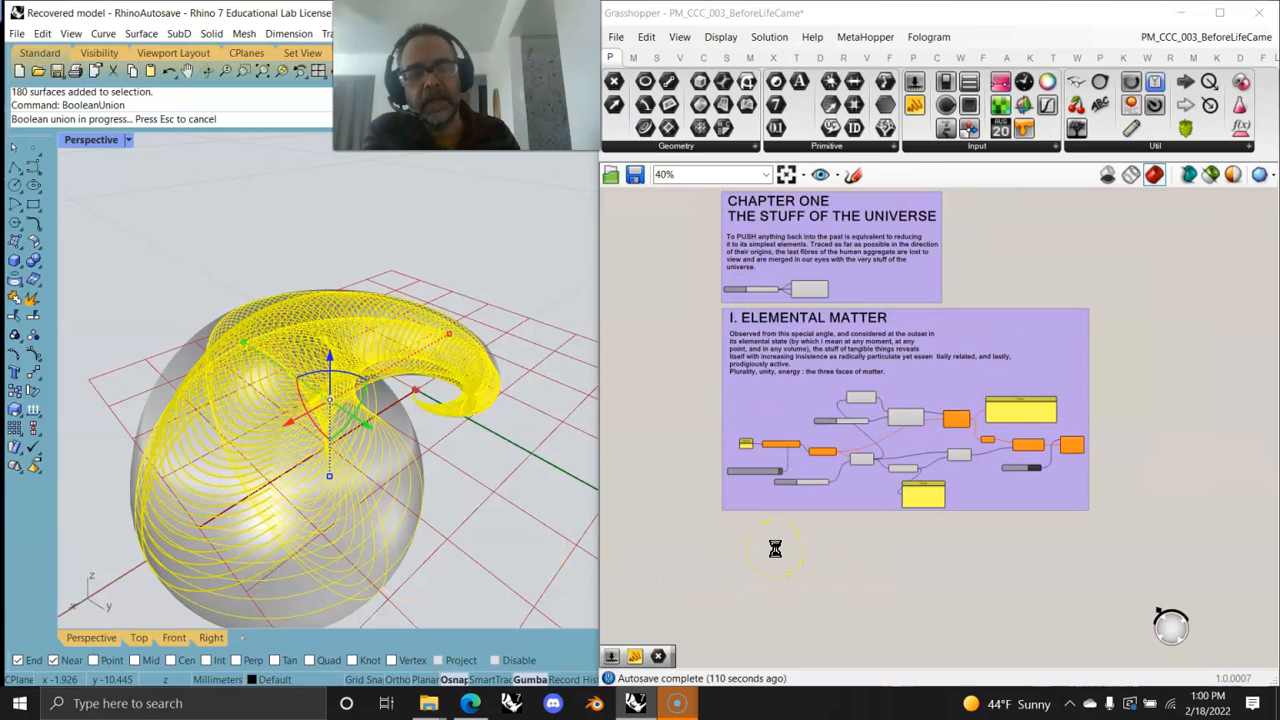
scroll(790, 535, up, 2)
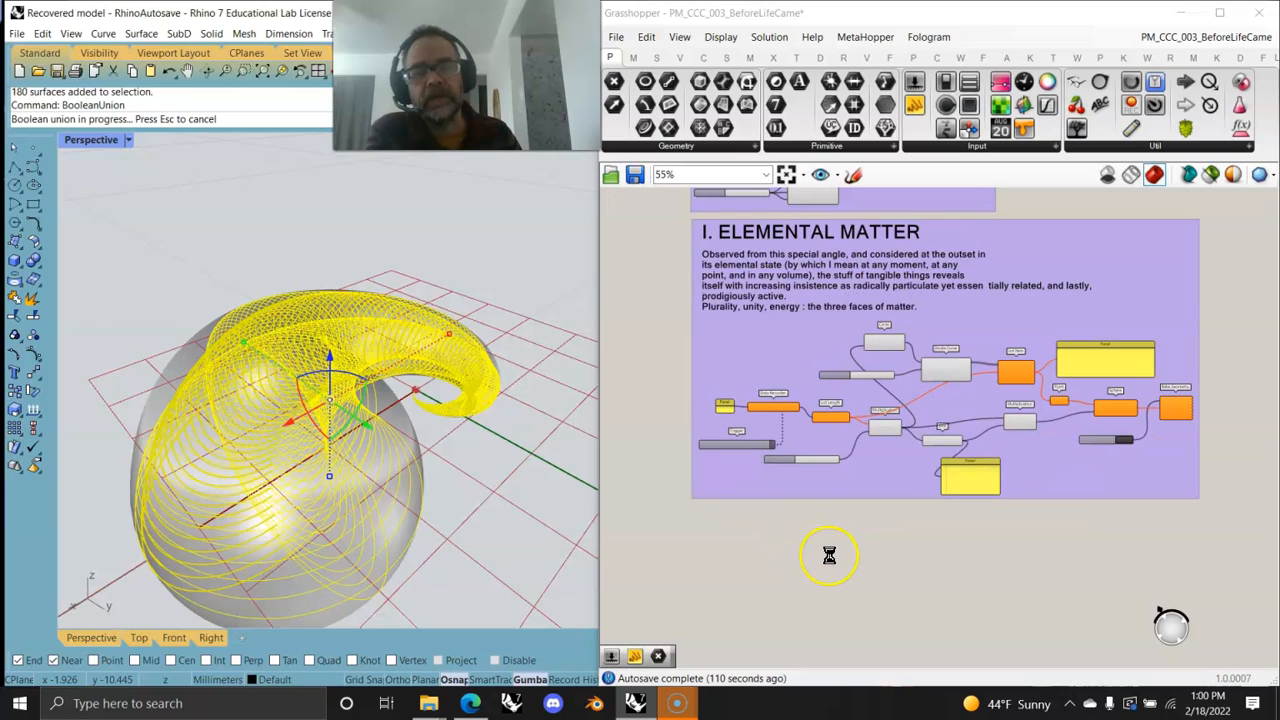
scroll(857, 536, up, 1)
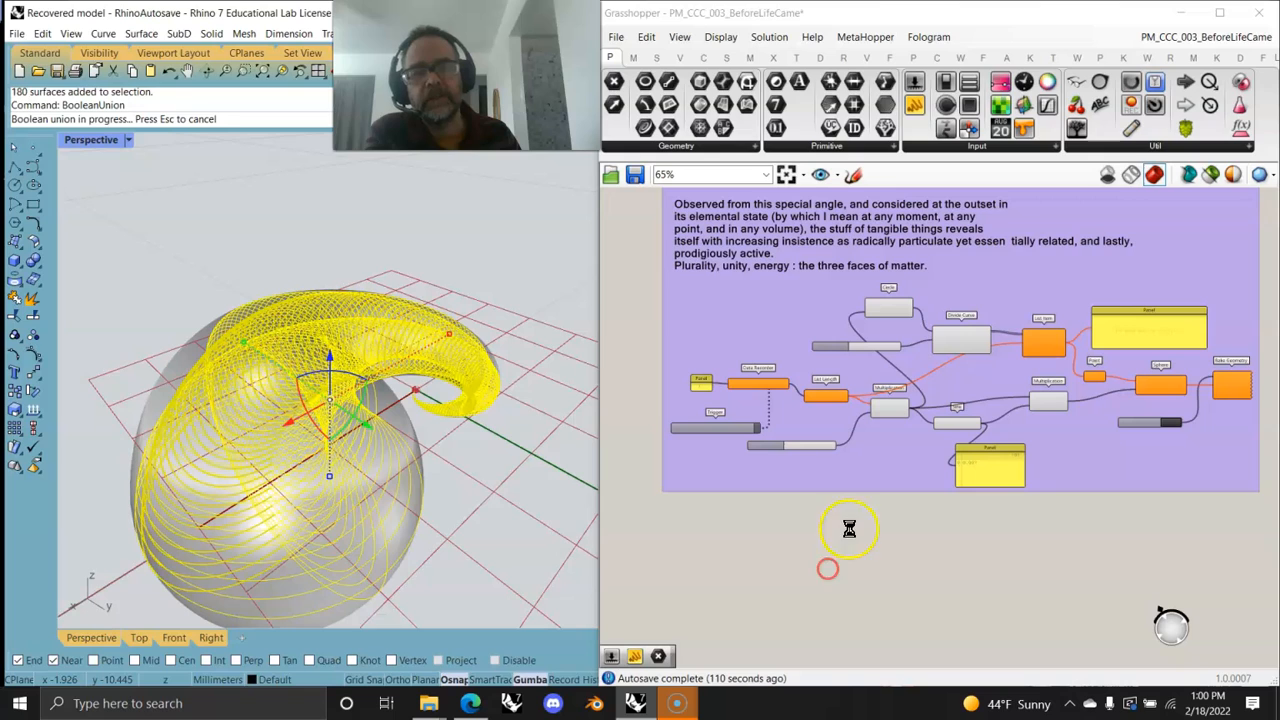
scroll(829, 545, down, 2)
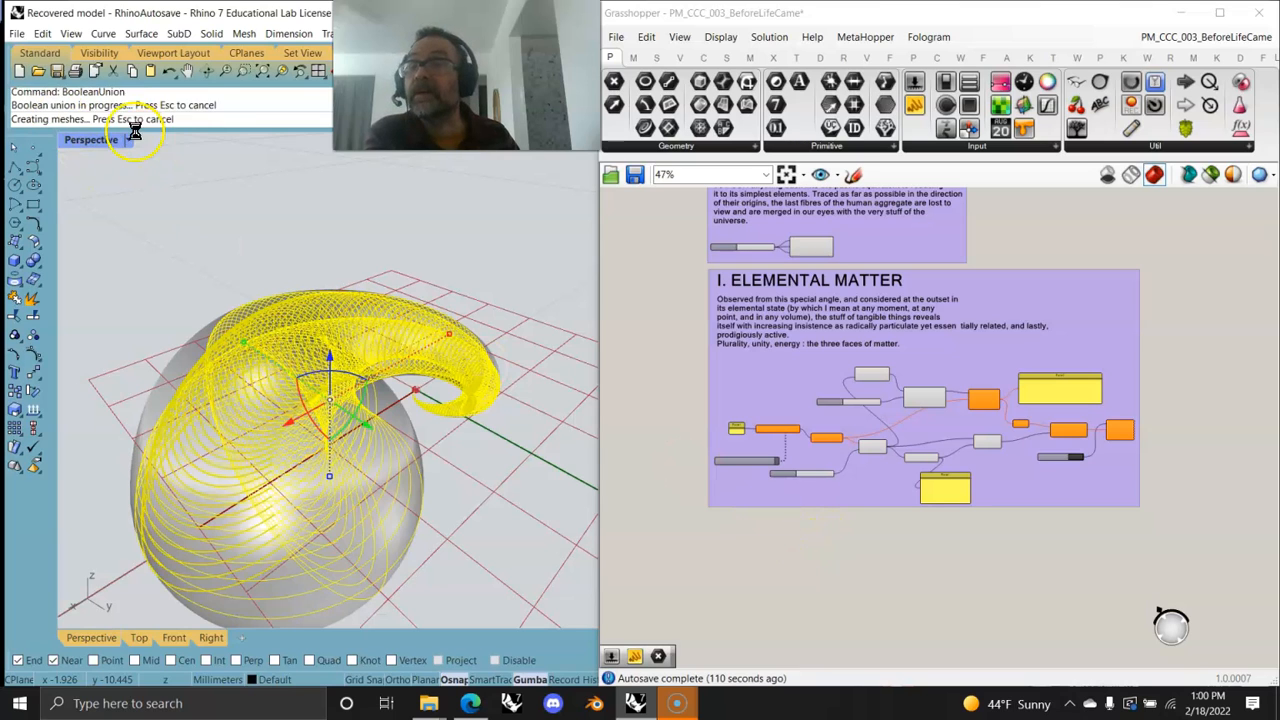
- Select the merged shell polysurface, review its object description with the What command, and close the description
click(481, 501)
click(284, 471)
click(92, 119)
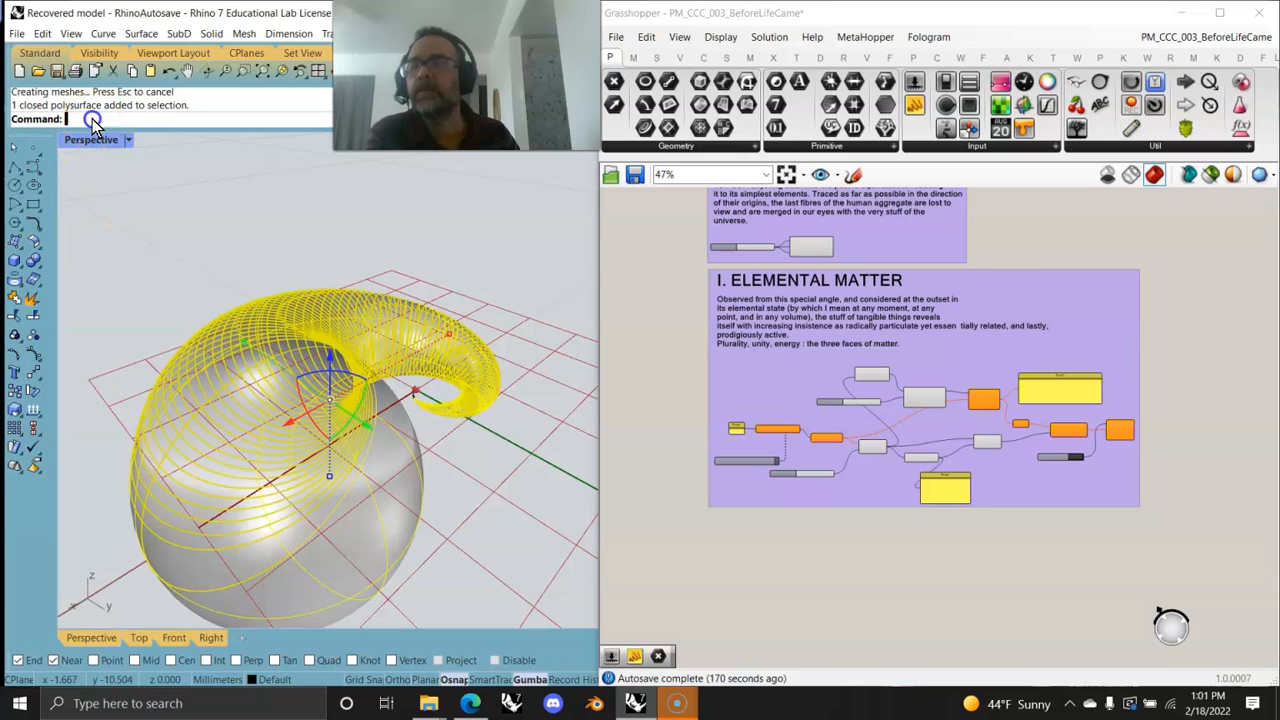
text(What)
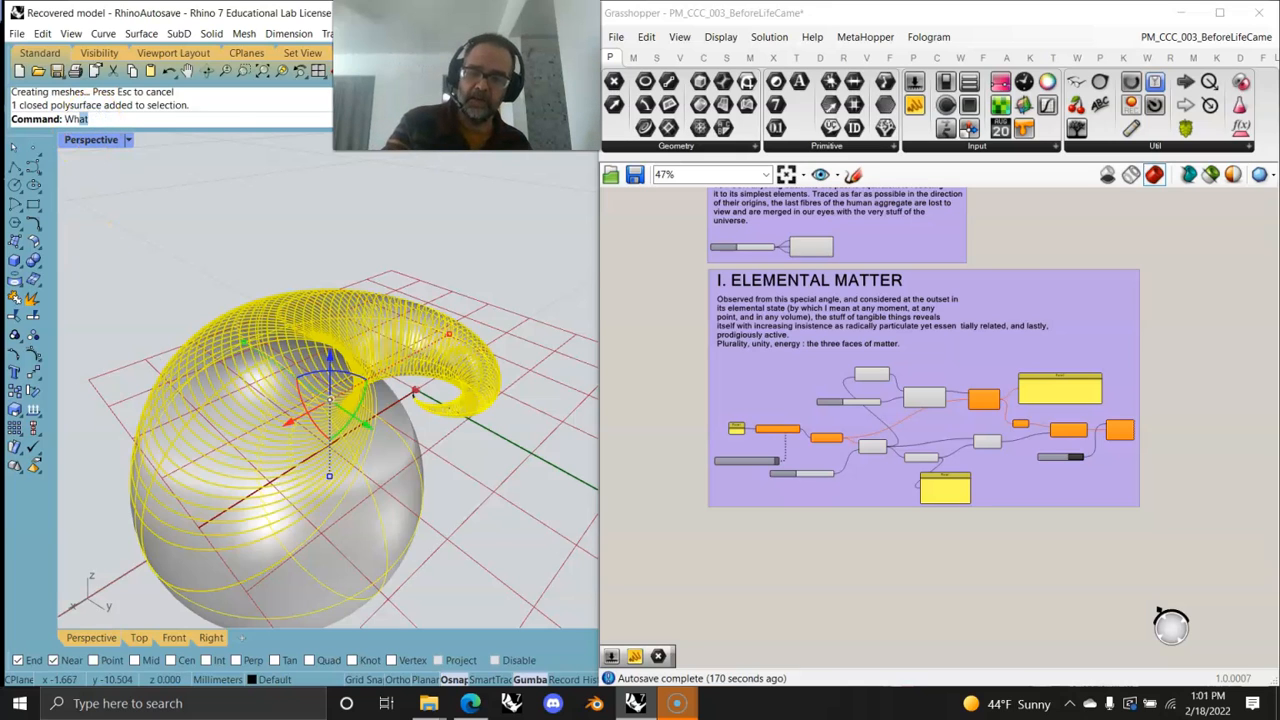
key(Return)
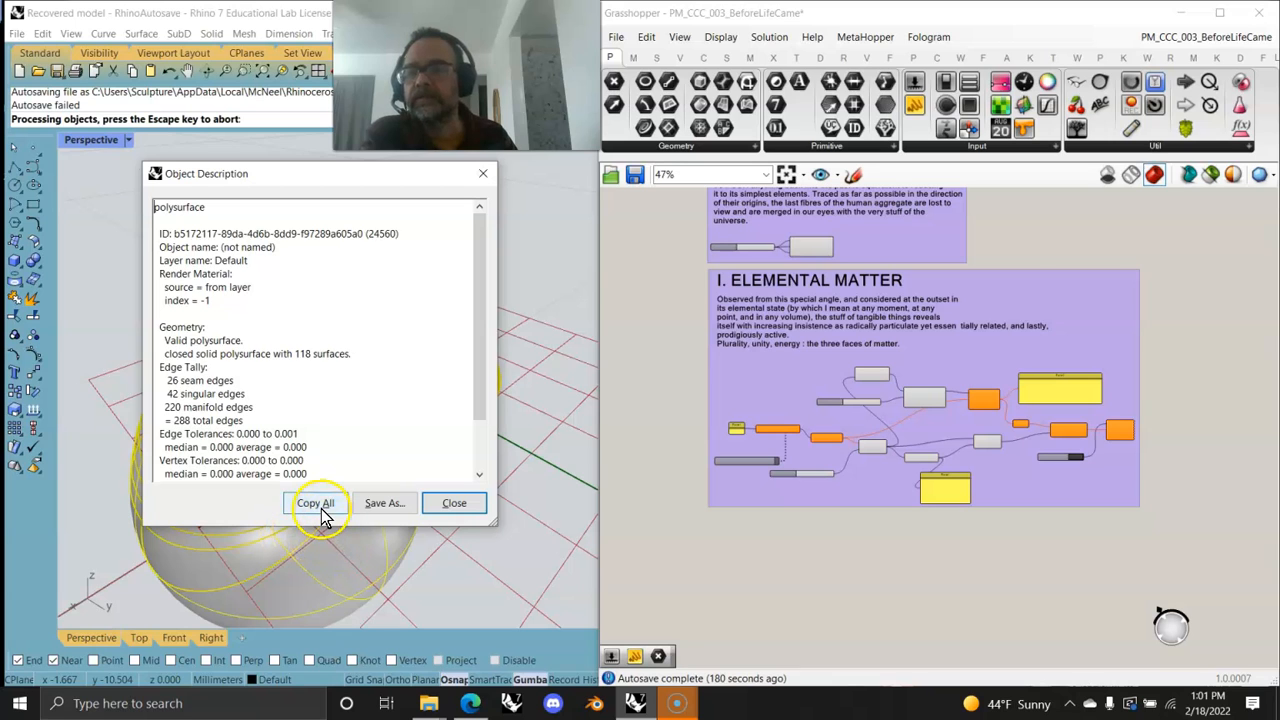
click(455, 502)
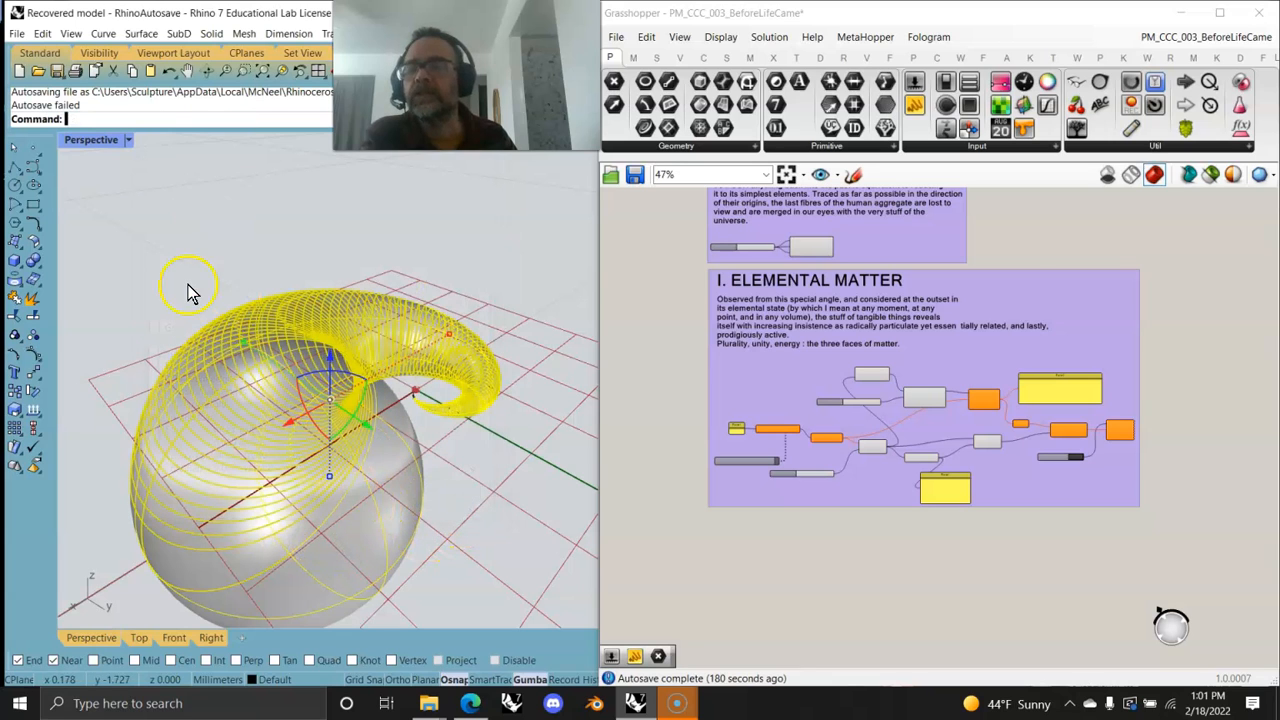
- Run a surface Curvature Analysis on the selected shell polysurface using the Gaussian style
drag(410, 75, 62, 25)
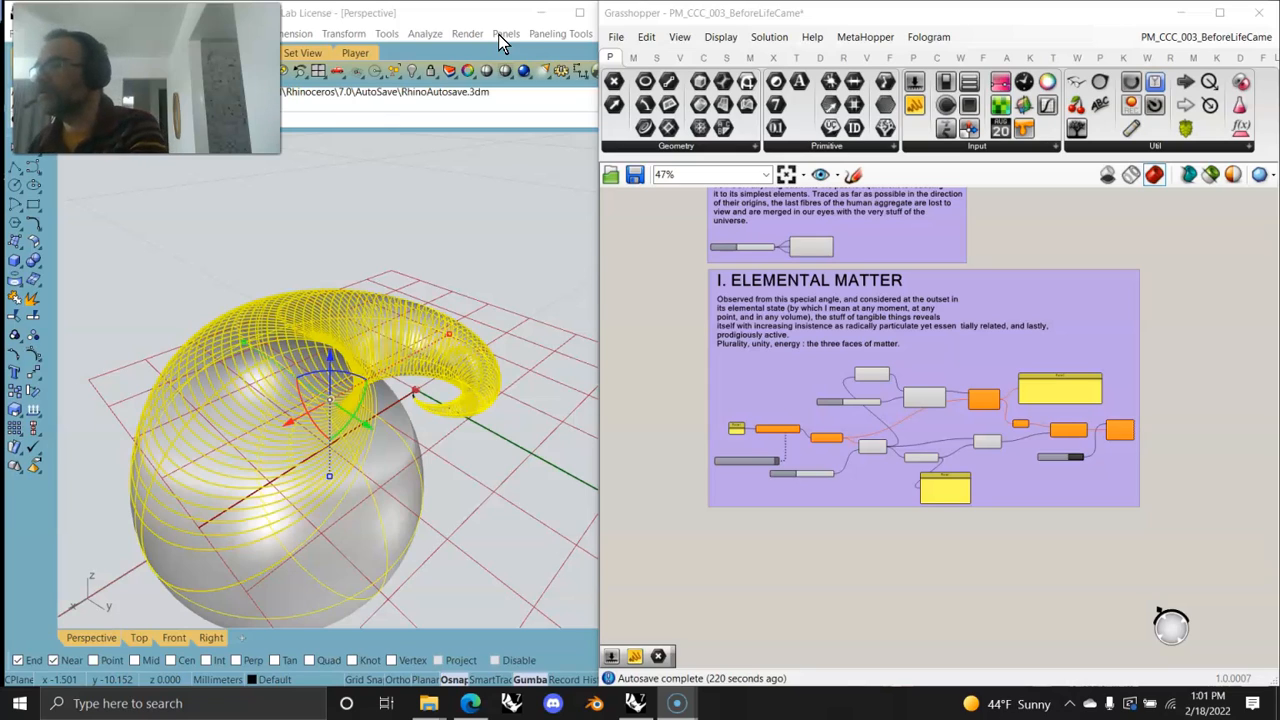
click(582, 13)
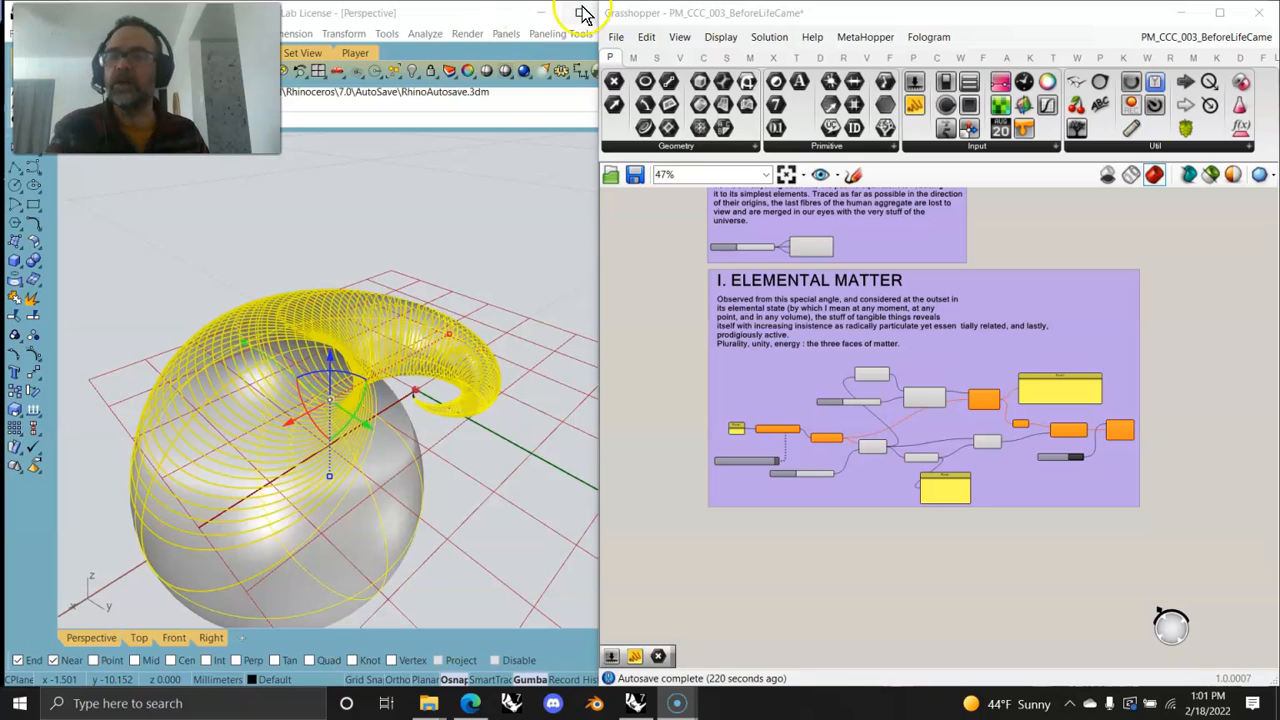
click(430, 35)
mouse_move(450, 84)
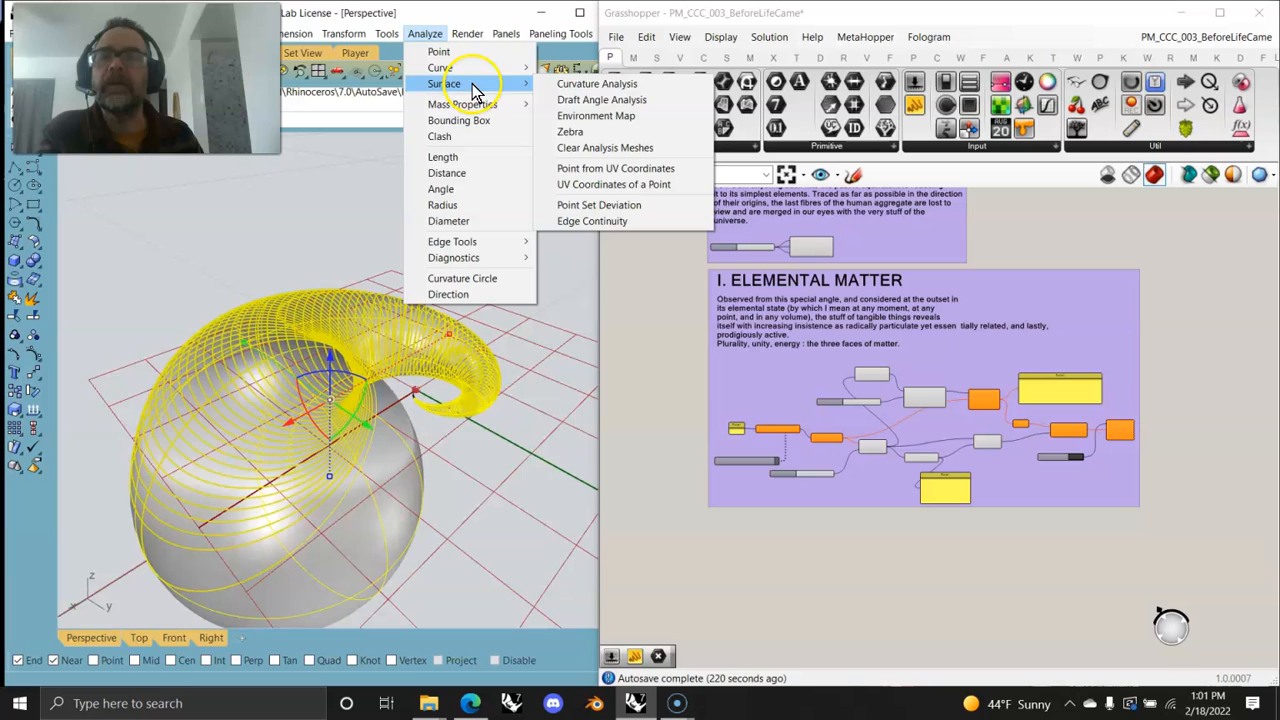
click(565, 84)
click(417, 209)
- Examine the Gaussian curvature colouring across the shell from several sides and close up, moving the Curvature dialog clear of the model
right_drag(373, 420, 362, 462)
drag(541, 346, 529, 586)
right_drag(474, 531, 305, 437)
scroll(252, 311, down, 5)
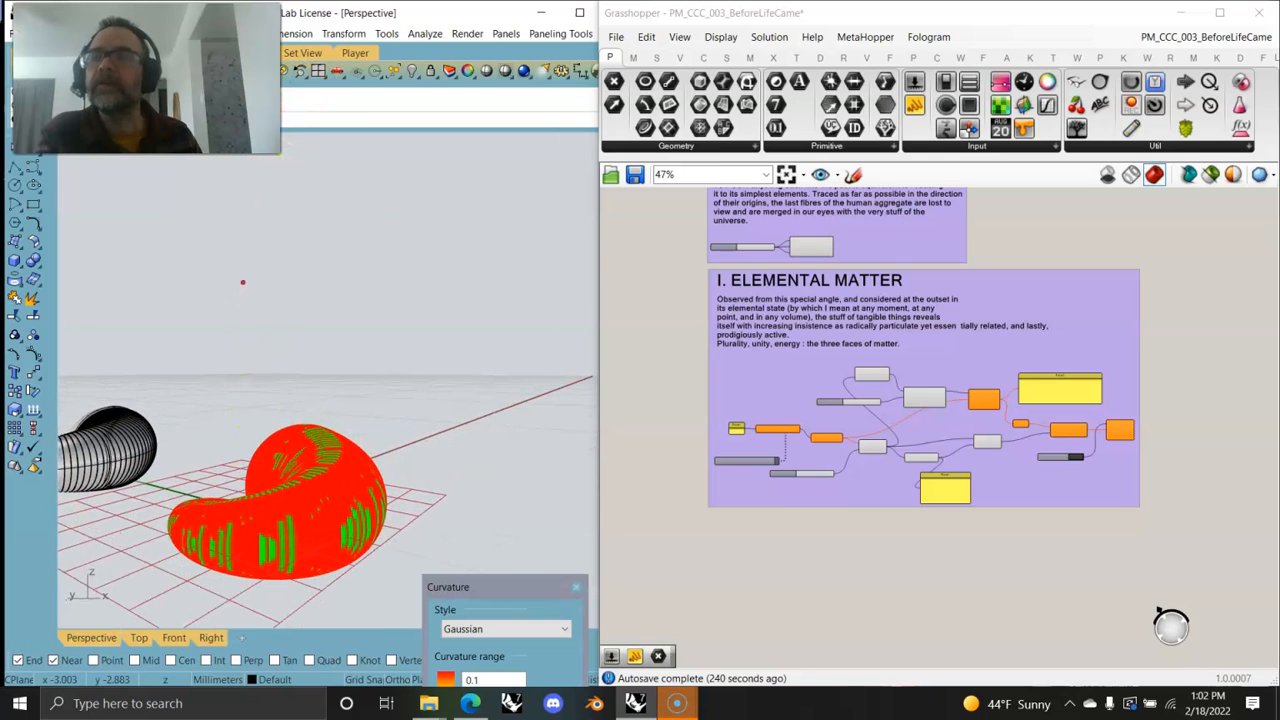
click(242, 73)
drag(176, 386, 402, 608)
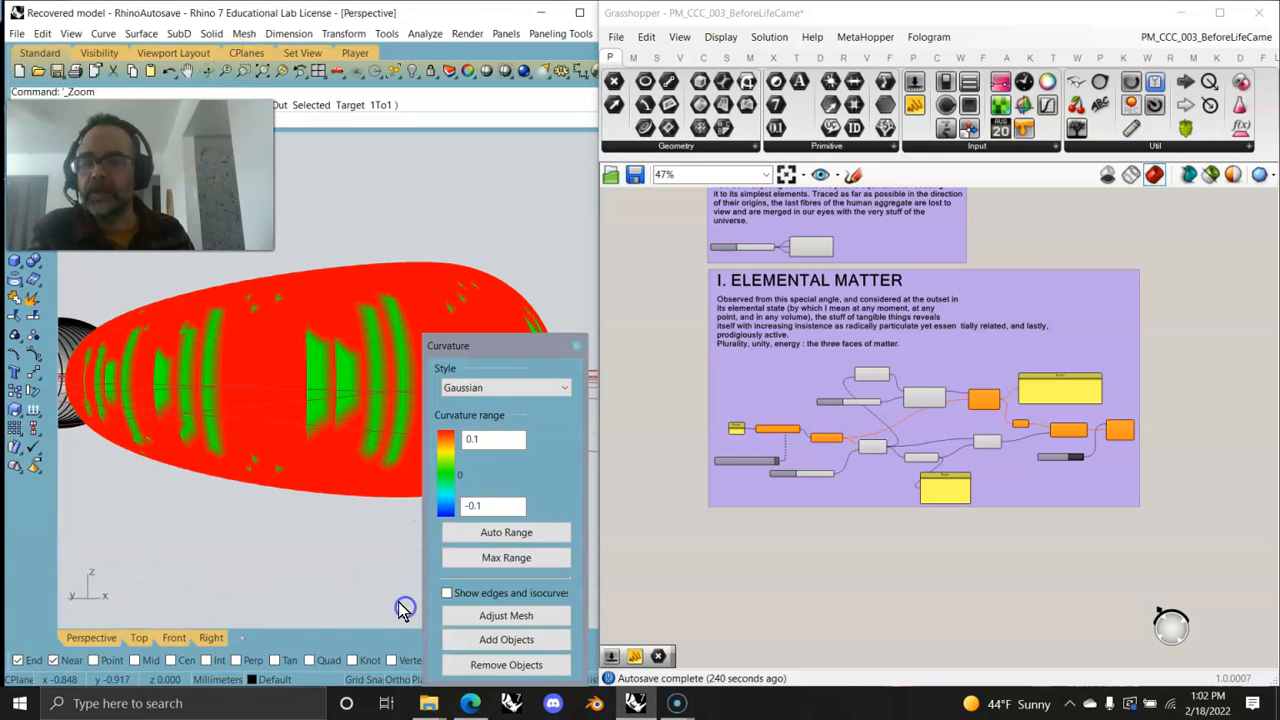
right_drag(300, 457, 244, 510)
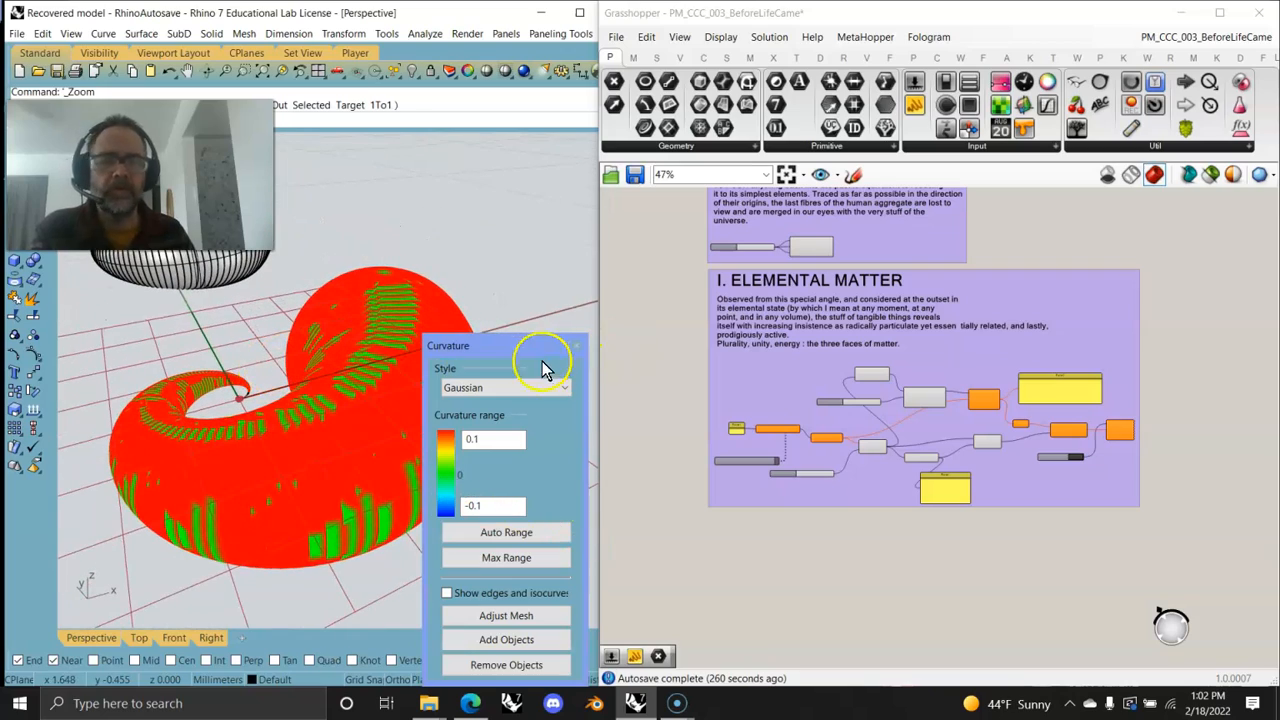
click(660, 422)
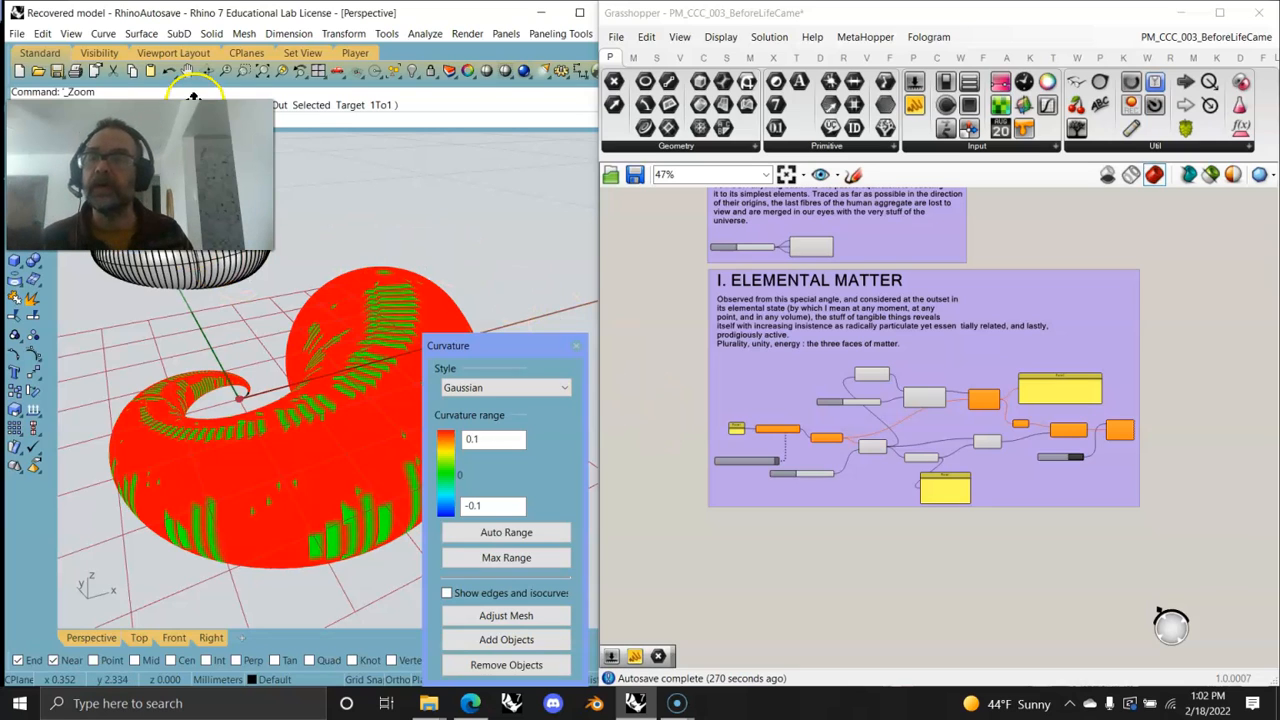
click(232, 99)
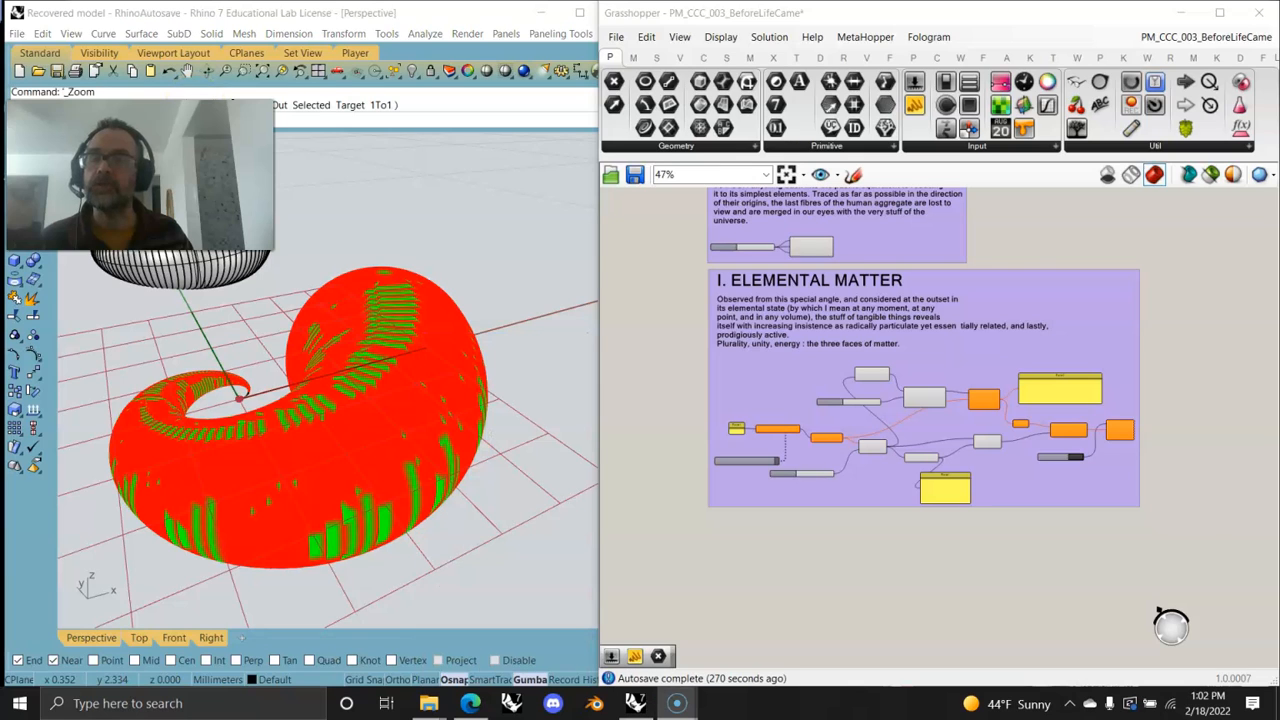